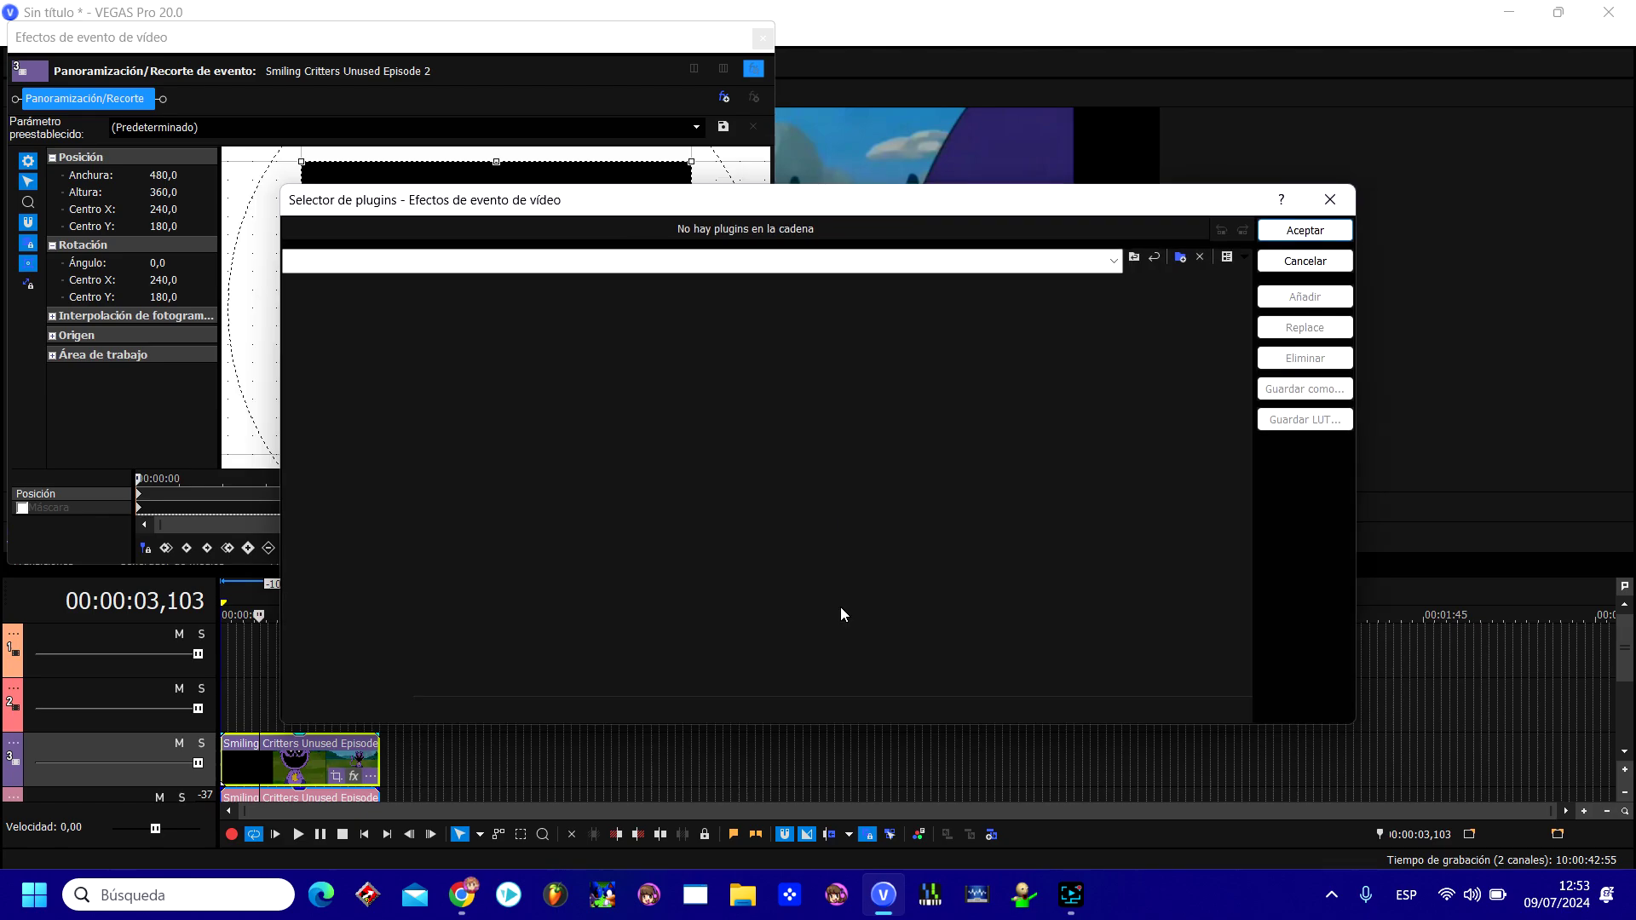
# - Add the G Major % filter package to the Smiling Critters Unused Episode 2 video event and close its effects window
pyautogui.hscroll(10, 828, 688)
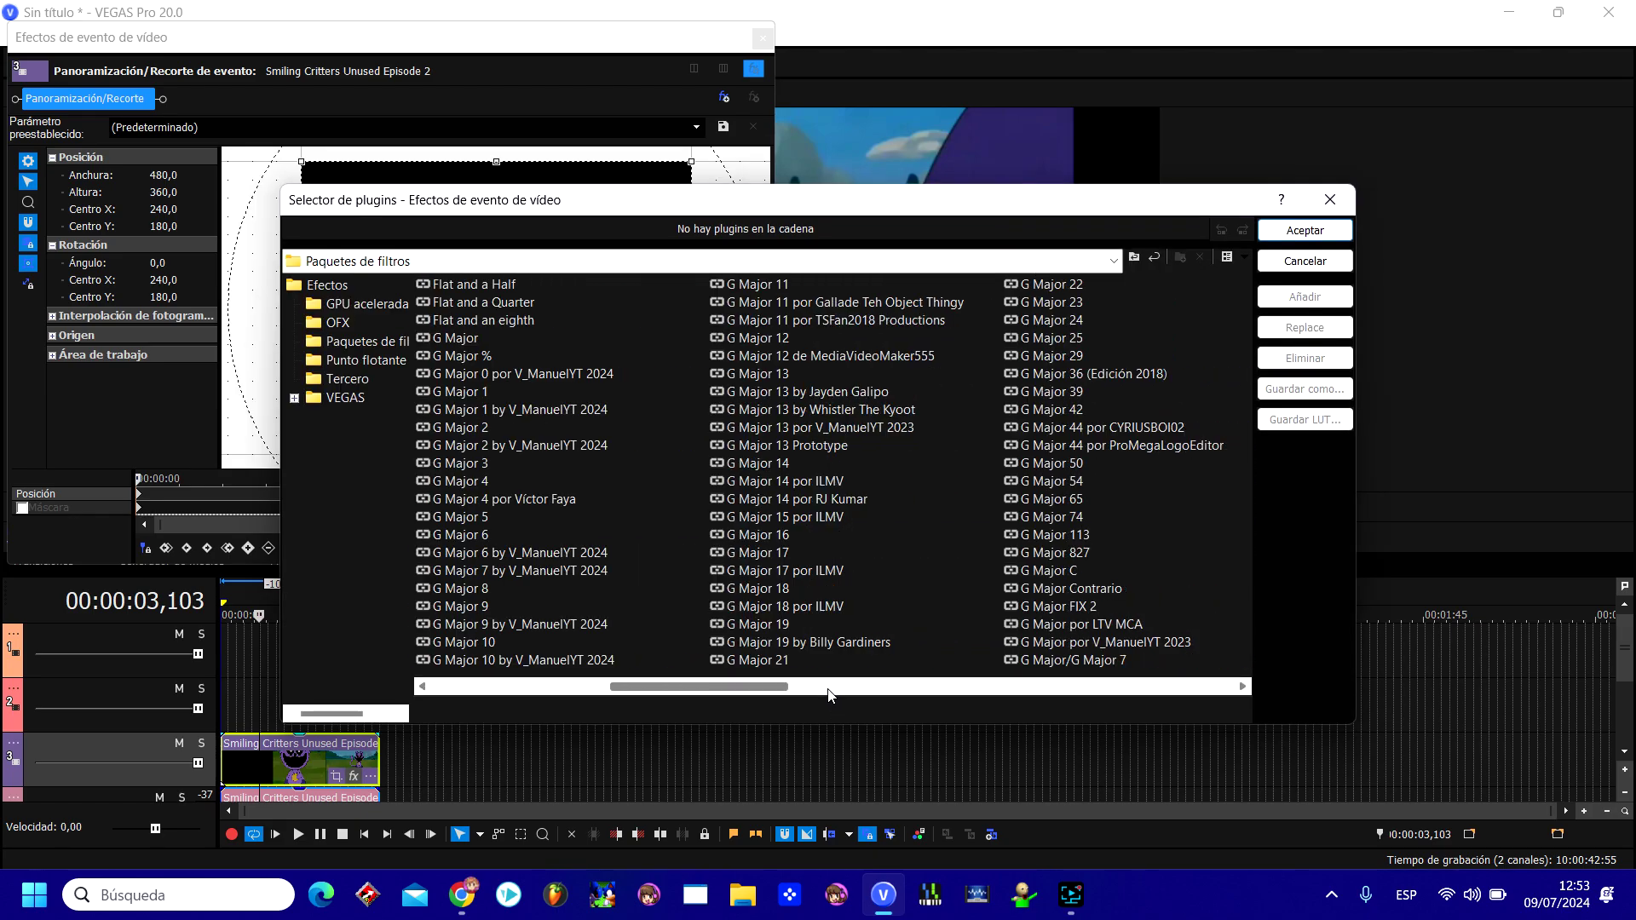
pyautogui.hscroll(-10, 1076, 683)
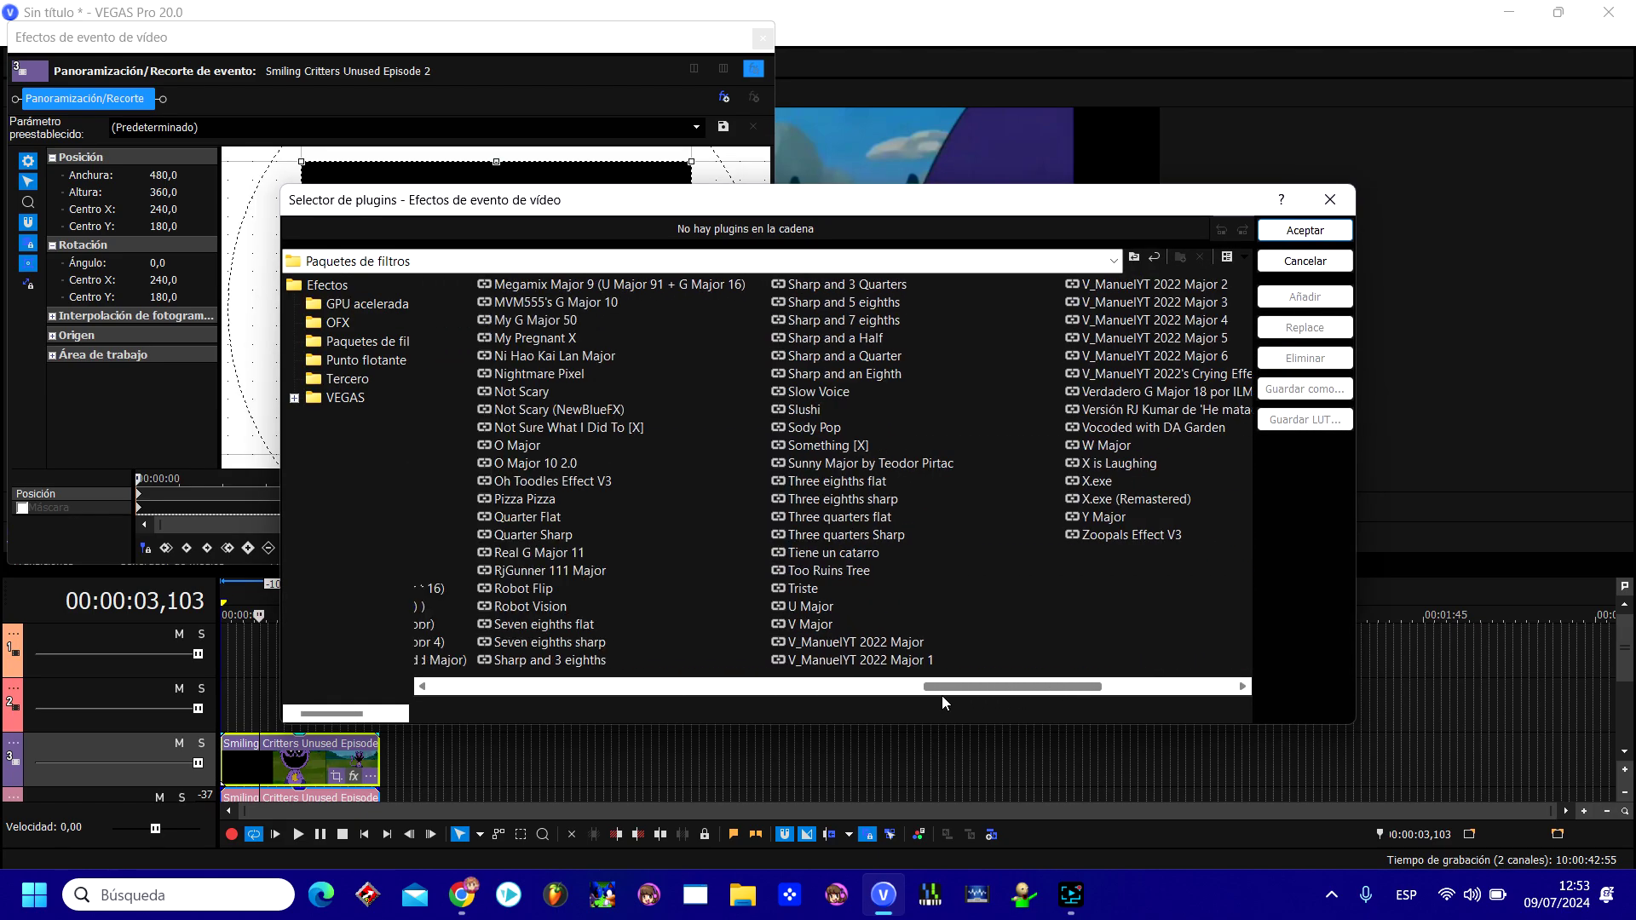
pyautogui.hscroll(-5, 683, 697)
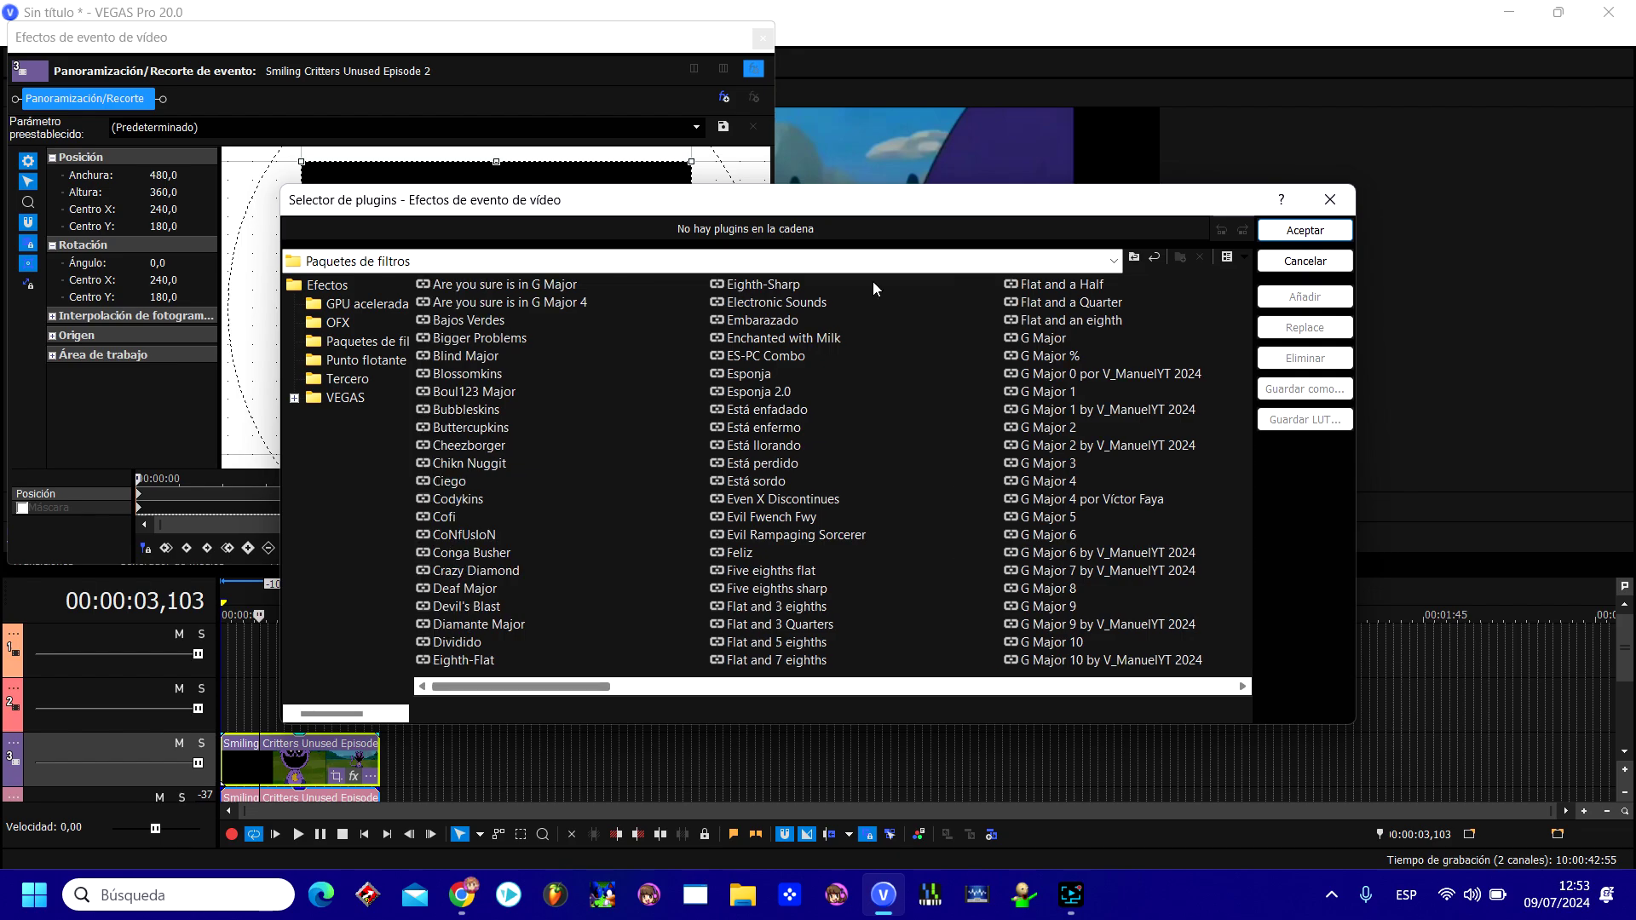
pyautogui.doubleClick(1050, 355)
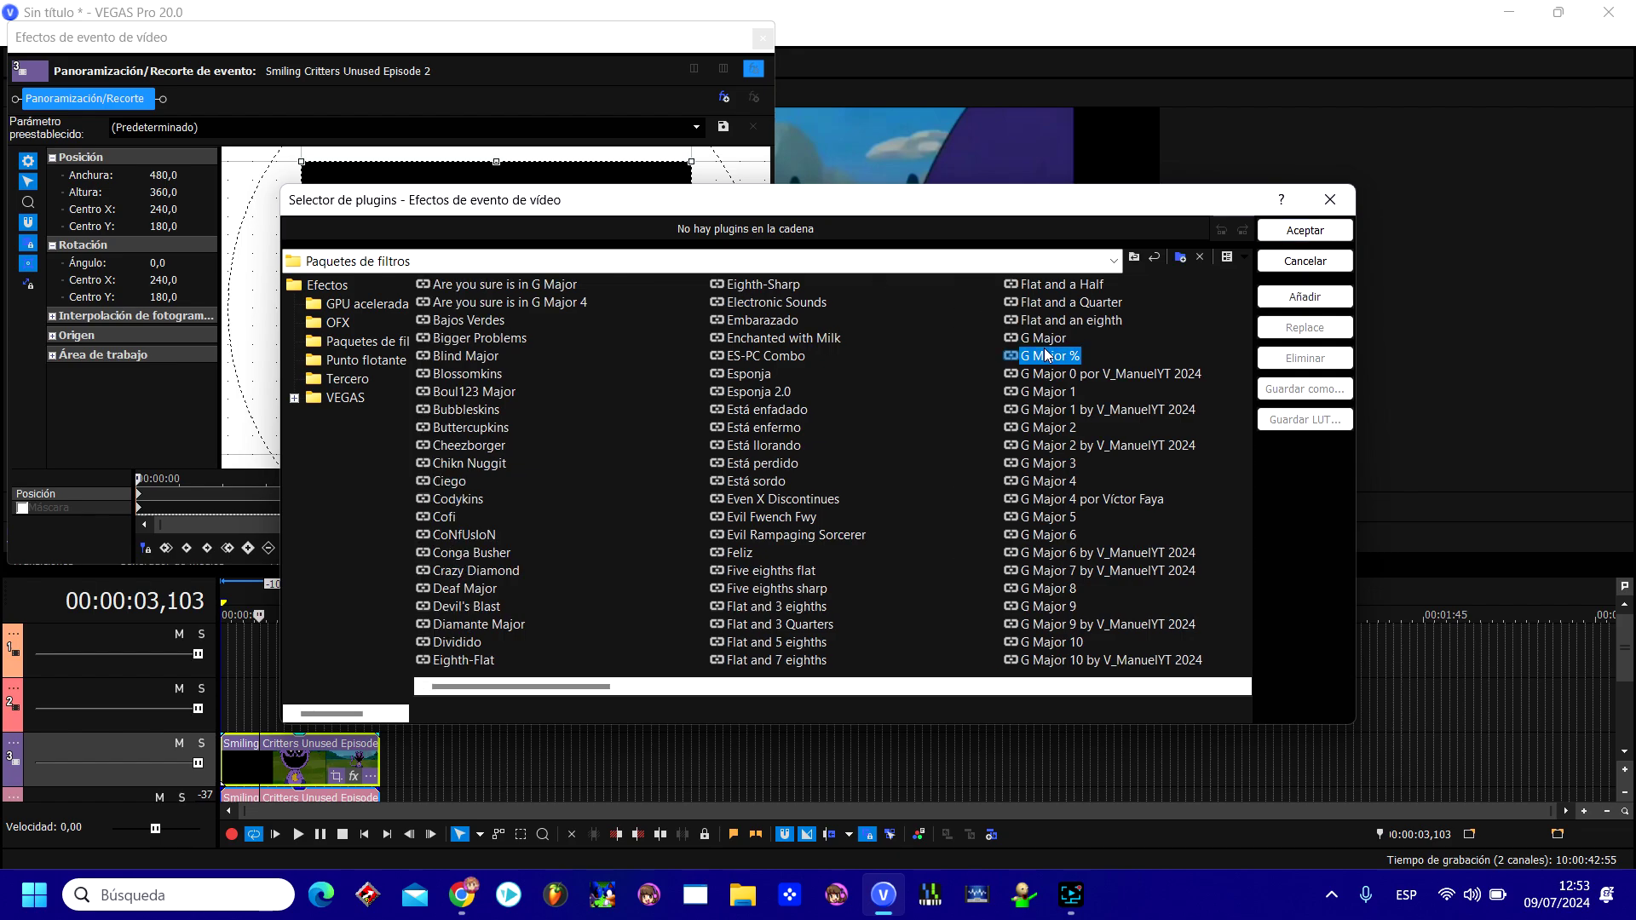
pyautogui.click(1305, 230)
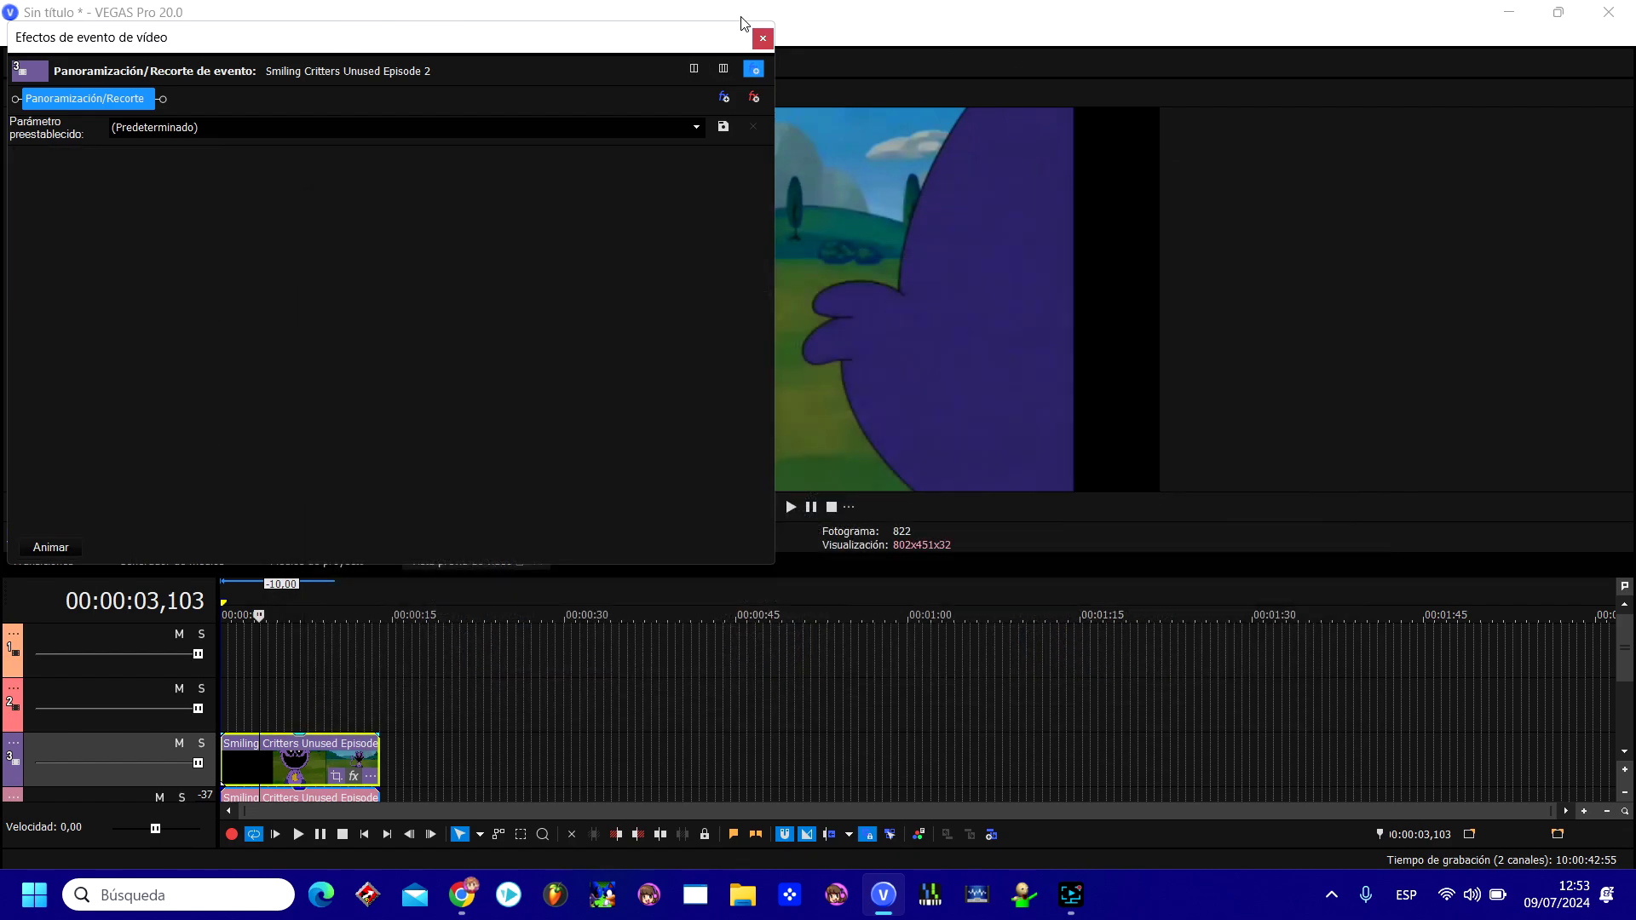
pyautogui.click(1048, 40)
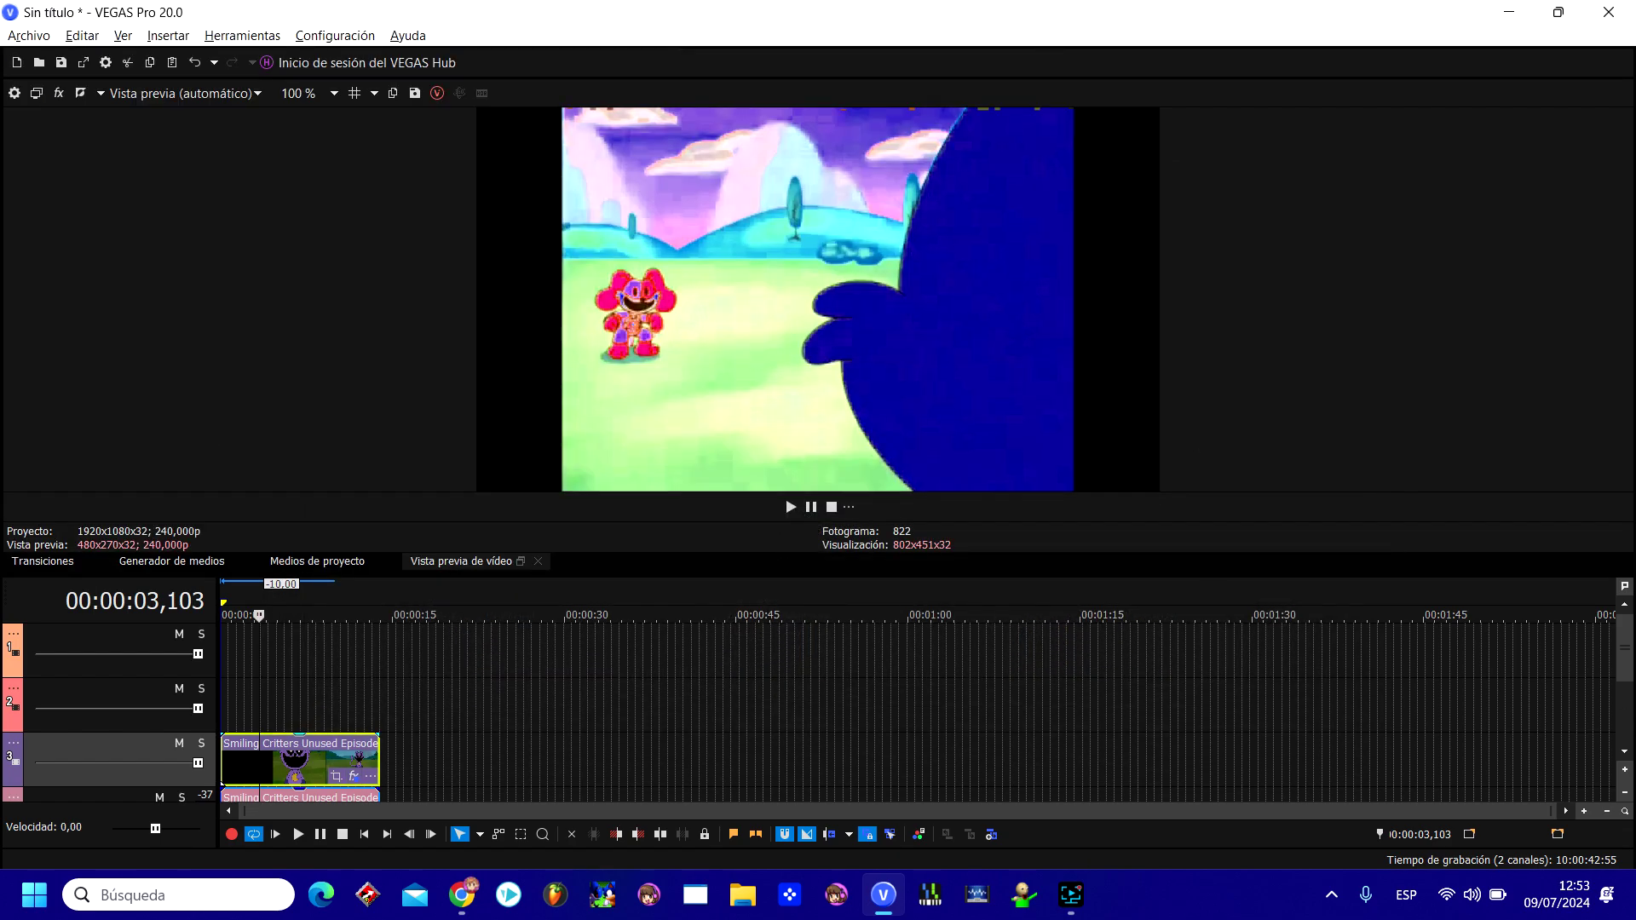
# - Set the original audio event's stretch method to élastique with the Pro attribute and a pitch change of -6
pyautogui.scroll(-2, 165, 713)
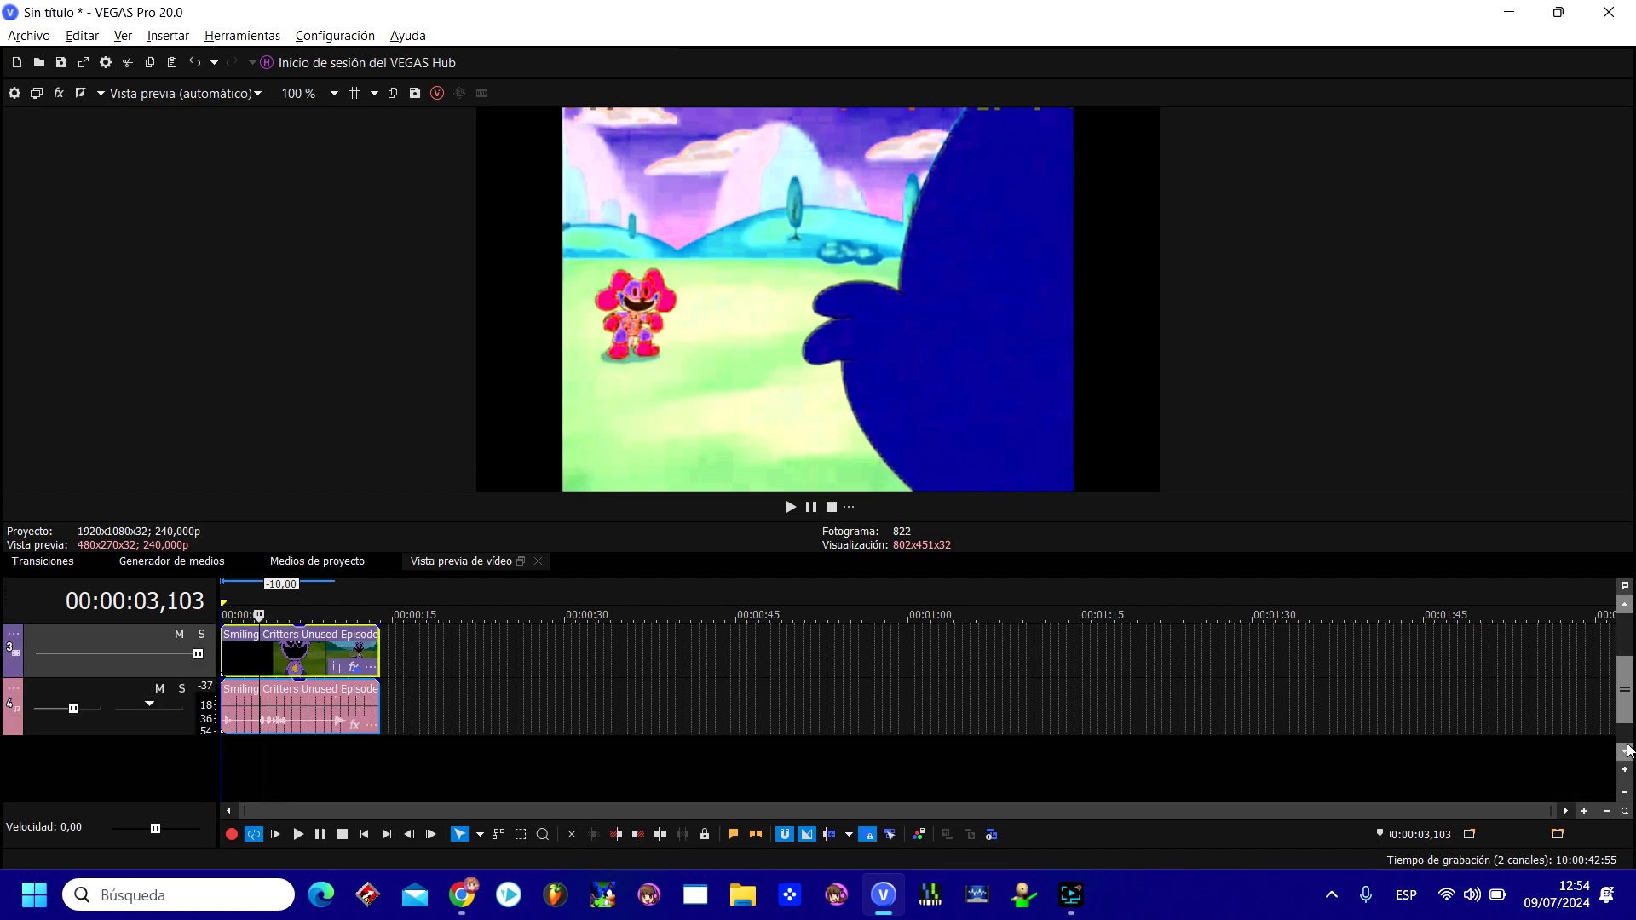
pyautogui.click(225, 708)
pyautogui.rightClick(225, 707)
pyautogui.click(271, 857)
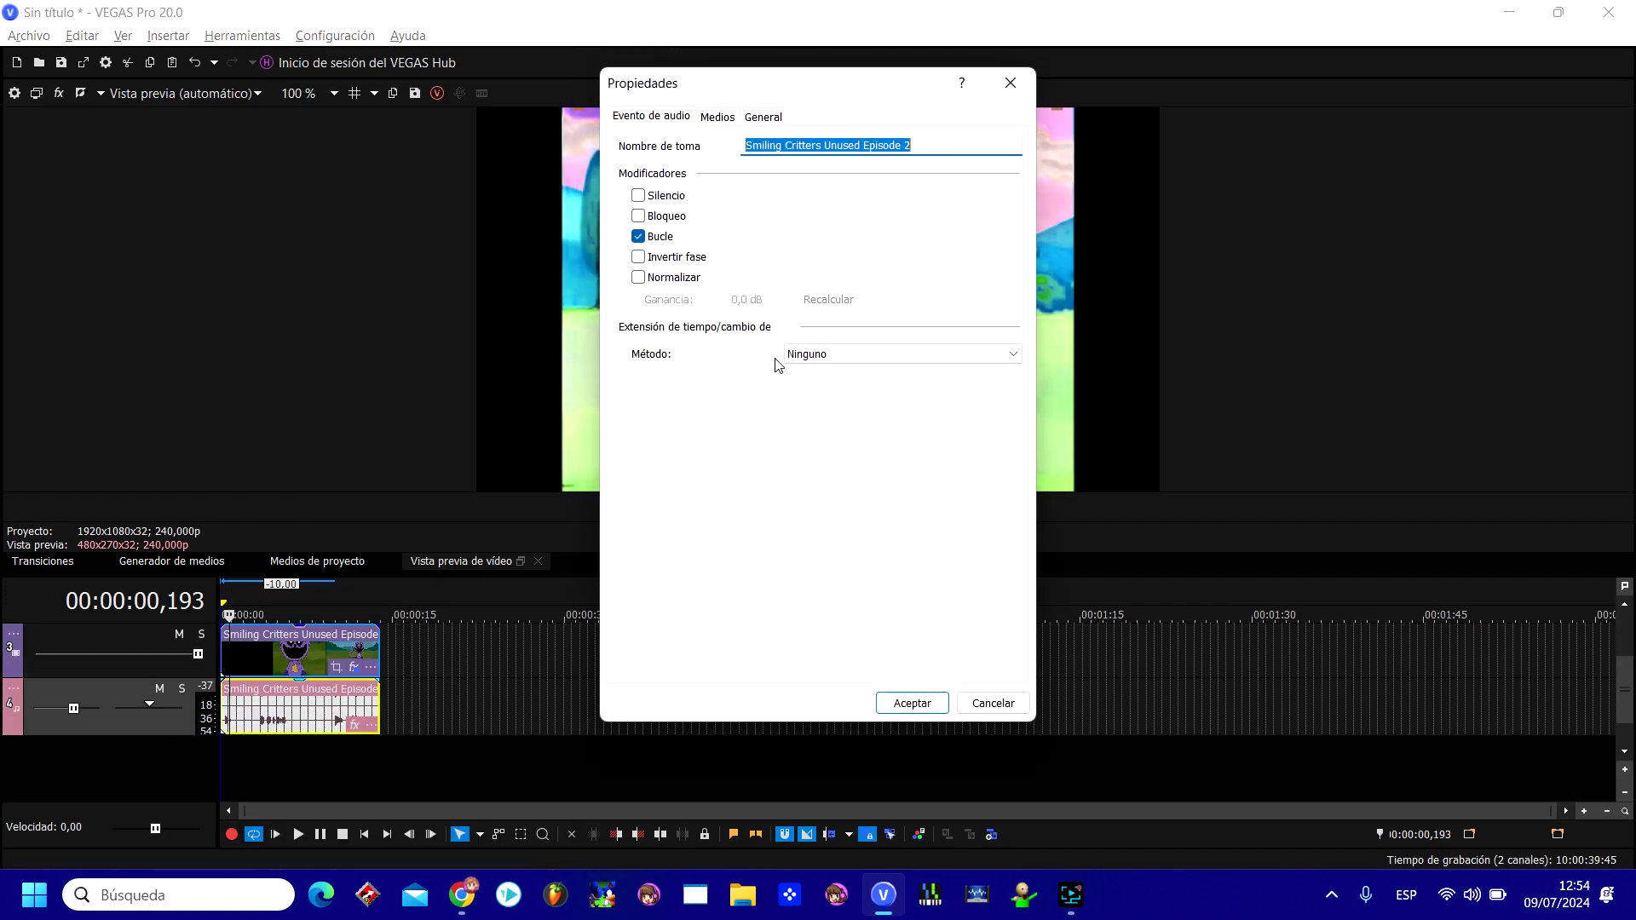
pyautogui.click(788, 357)
pyautogui.click(799, 391)
pyautogui.click(799, 385)
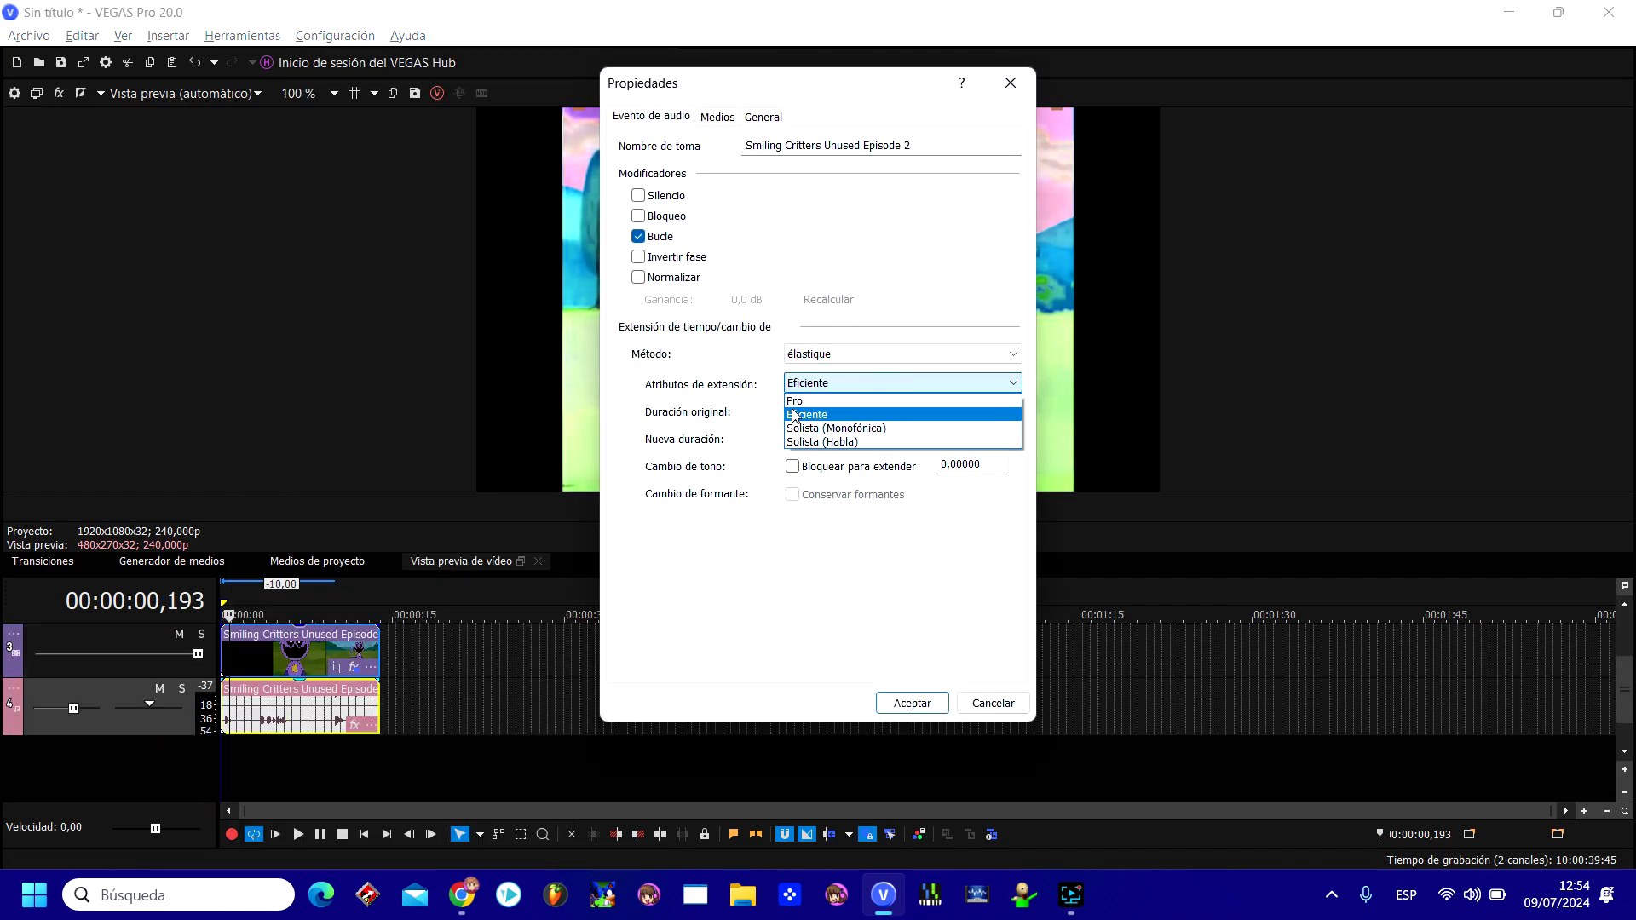
pyautogui.click(797, 411)
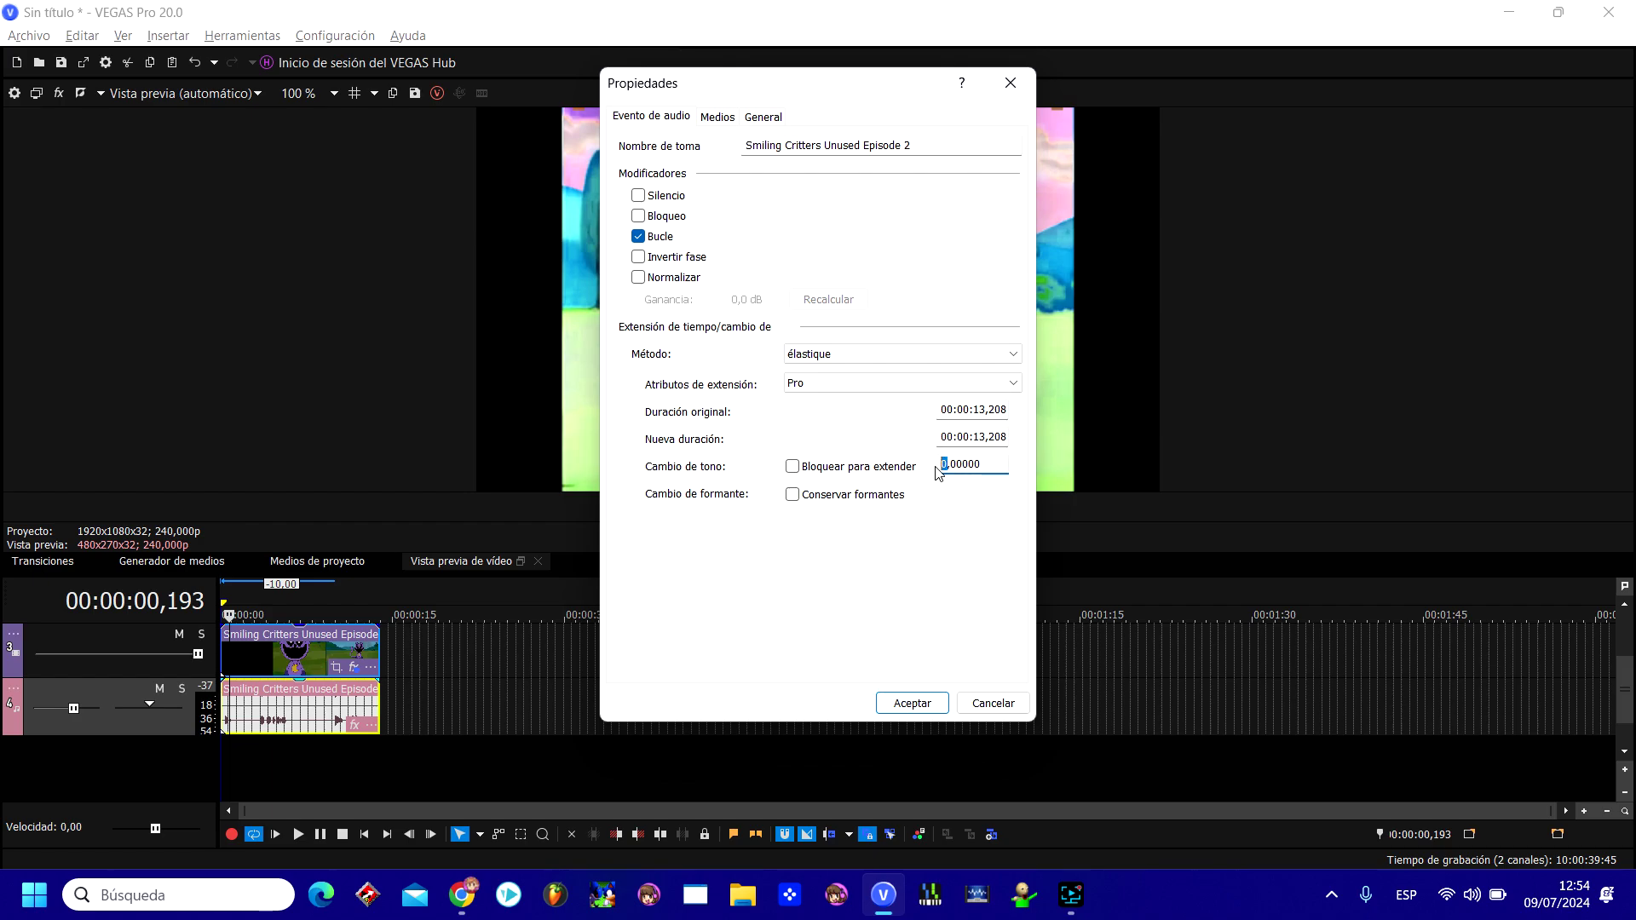
pyautogui.press('Return')
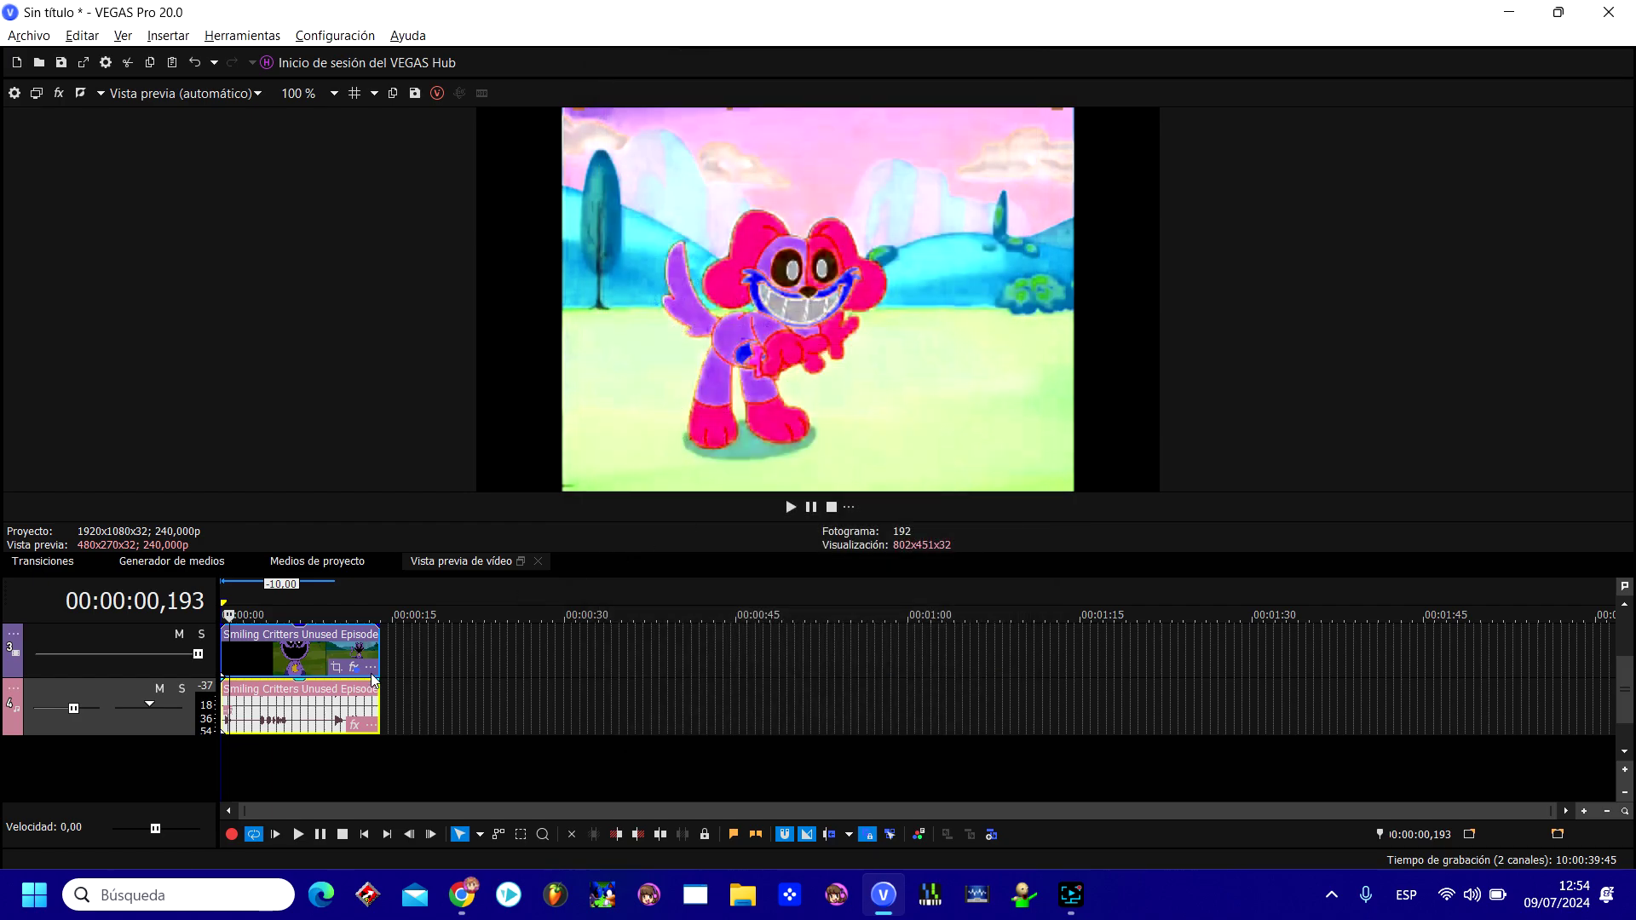
# - Insert three empty audio tracks below the original audio track
pyautogui.rightClick(13, 708)
pyautogui.click(110, 318)
pyautogui.moveTo(7, 699); pyautogui.dragTo(9, 771)
pyautogui.rightClick(9, 772)
pyautogui.click(109, 391)
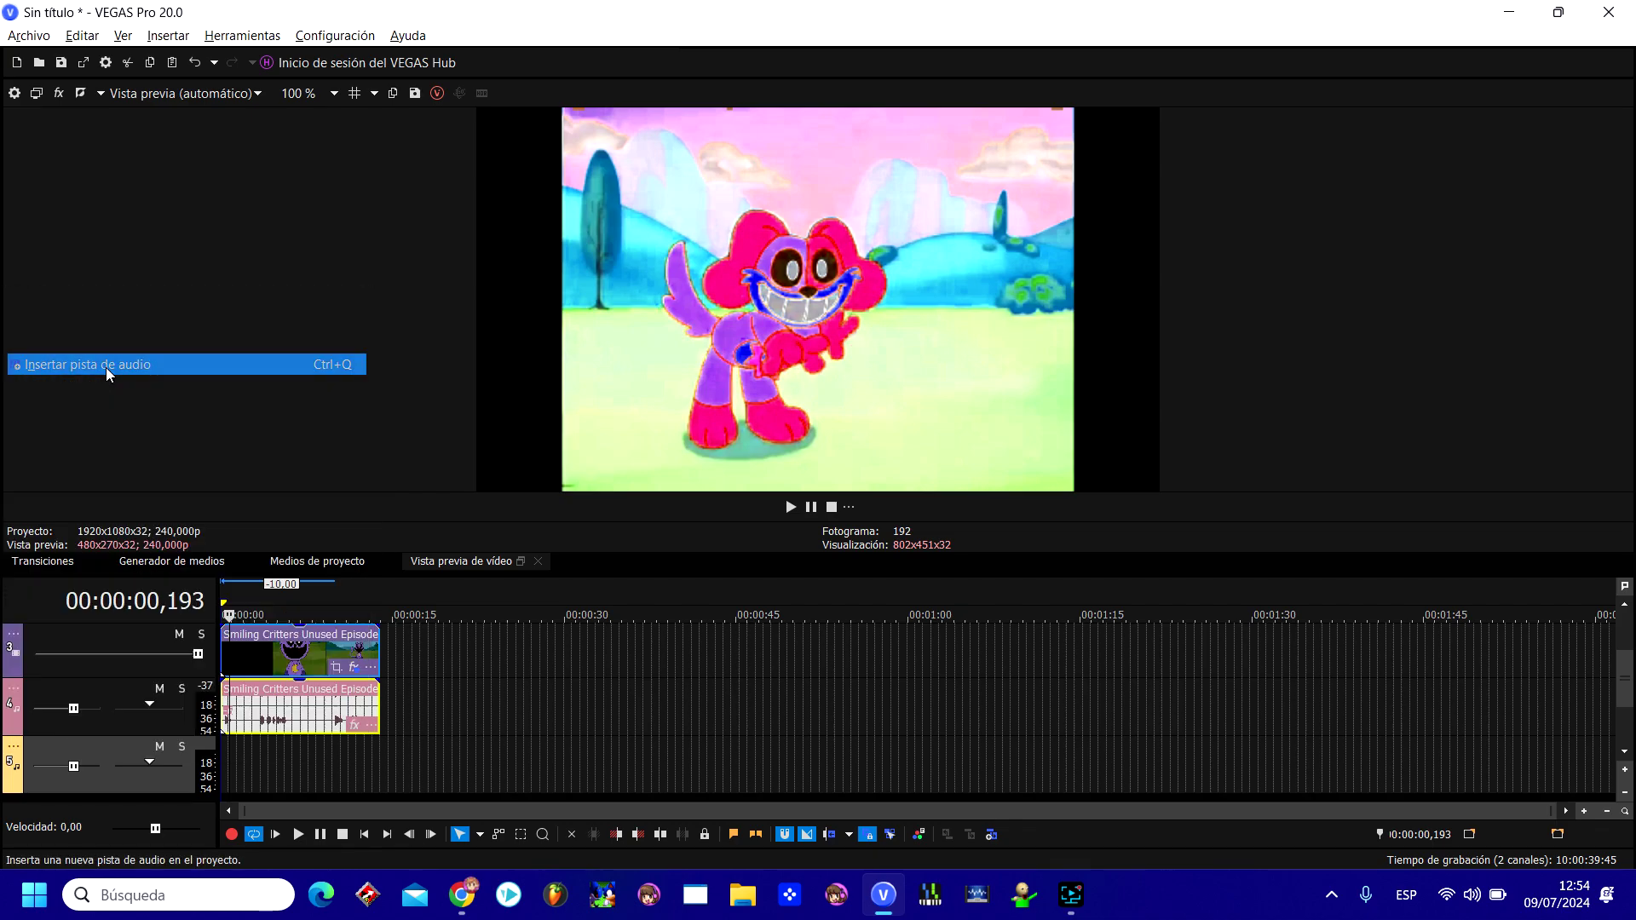
pyautogui.rightClick(13, 774)
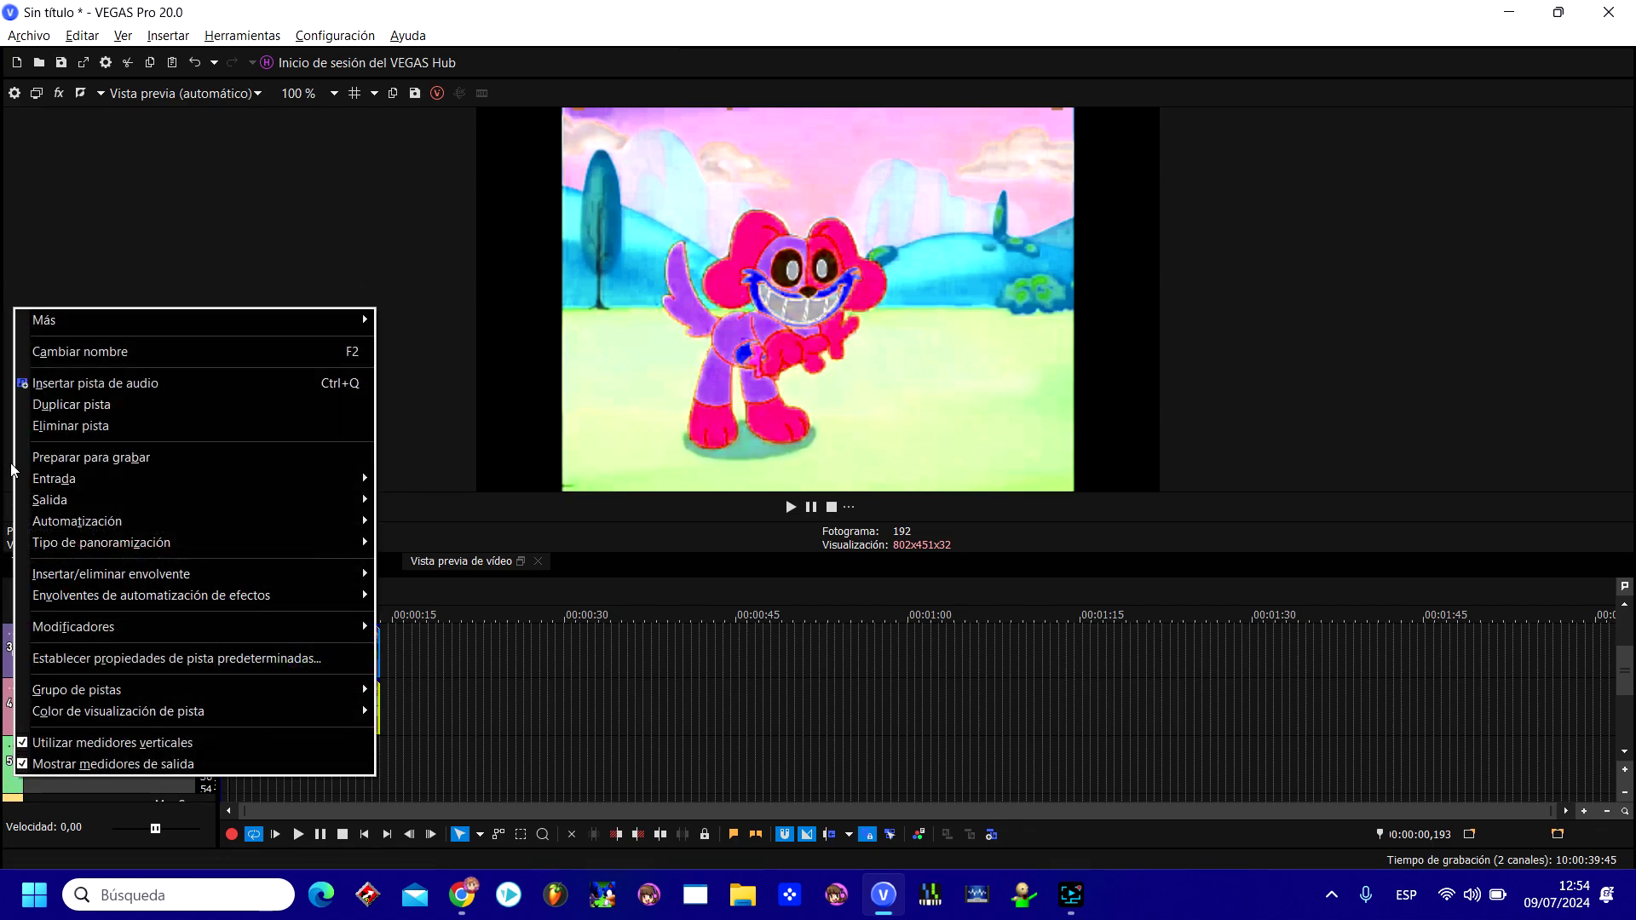
pyautogui.click(44, 386)
# - Copy the original audio event and paste it at the start of the first added audio track
pyautogui.click(242, 709)
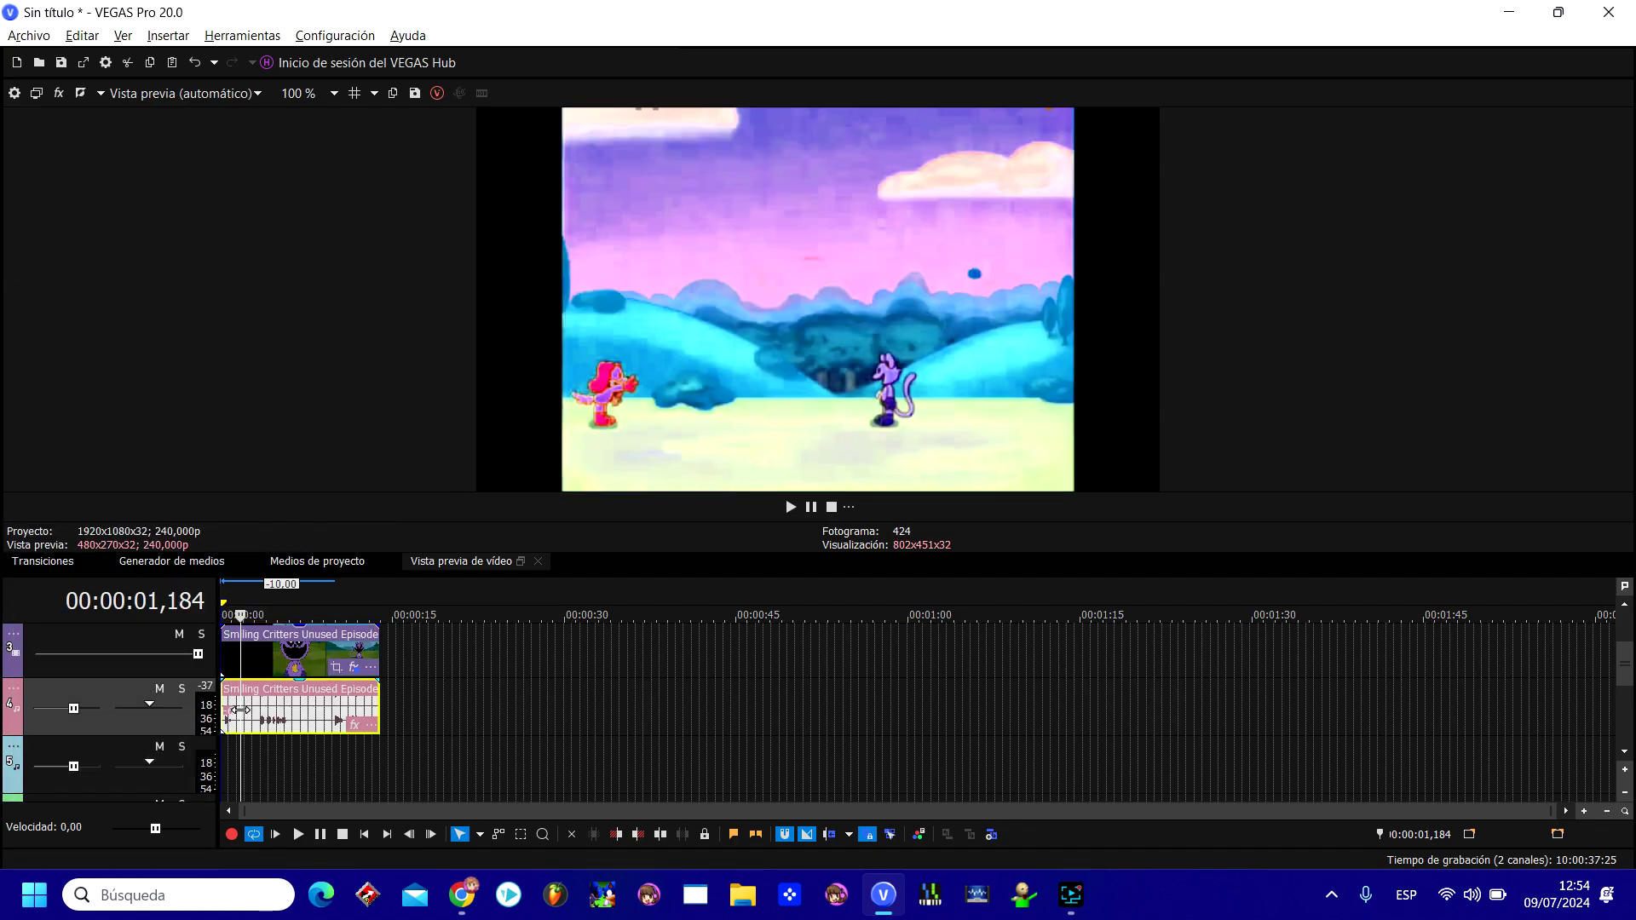
pyautogui.hotkey('ctrl', 'z')
pyautogui.click(223, 710)
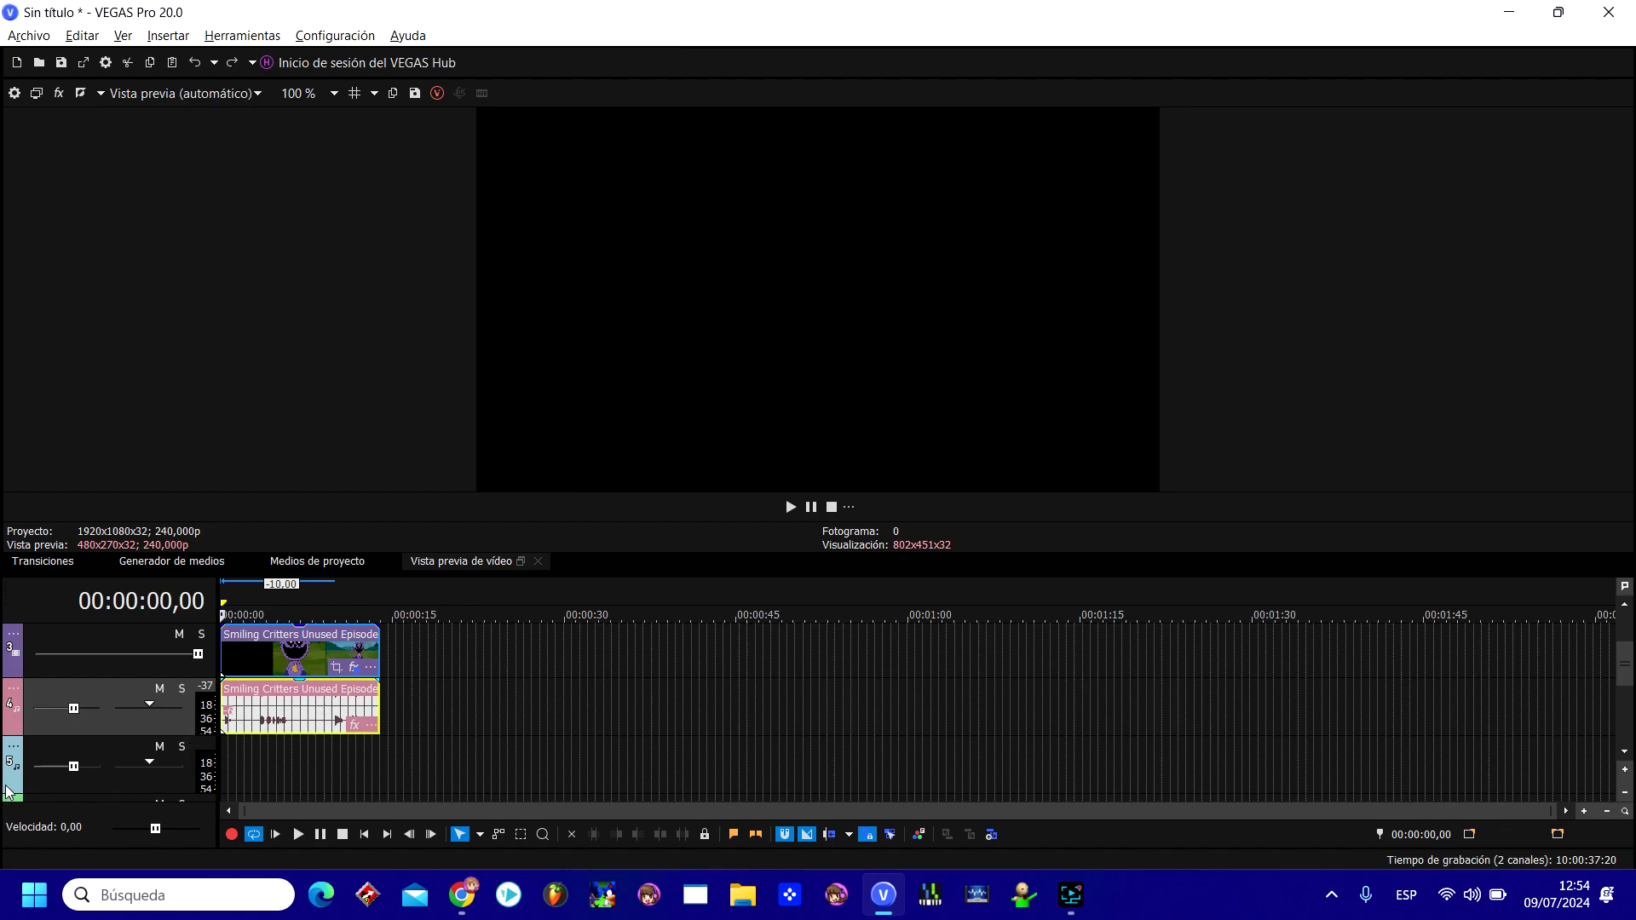
pyautogui.click(7, 791)
pyautogui.hotkey('ctrl', 'v')
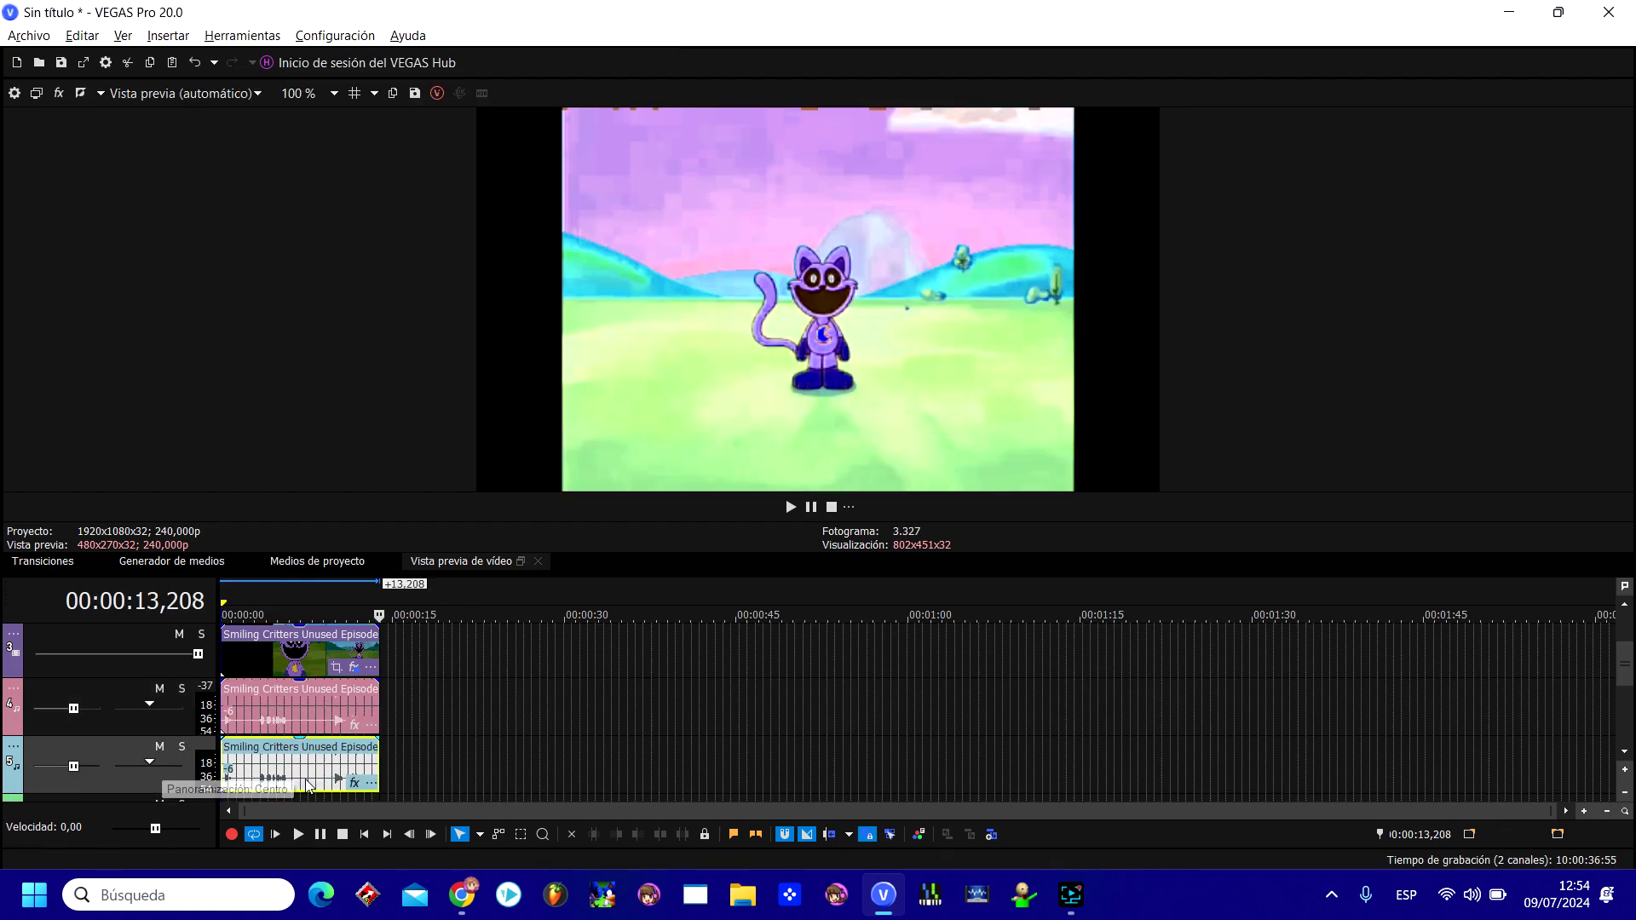
# - Check the pitch change setting in the original audio event's properties
pyautogui.rightClick(262, 694)
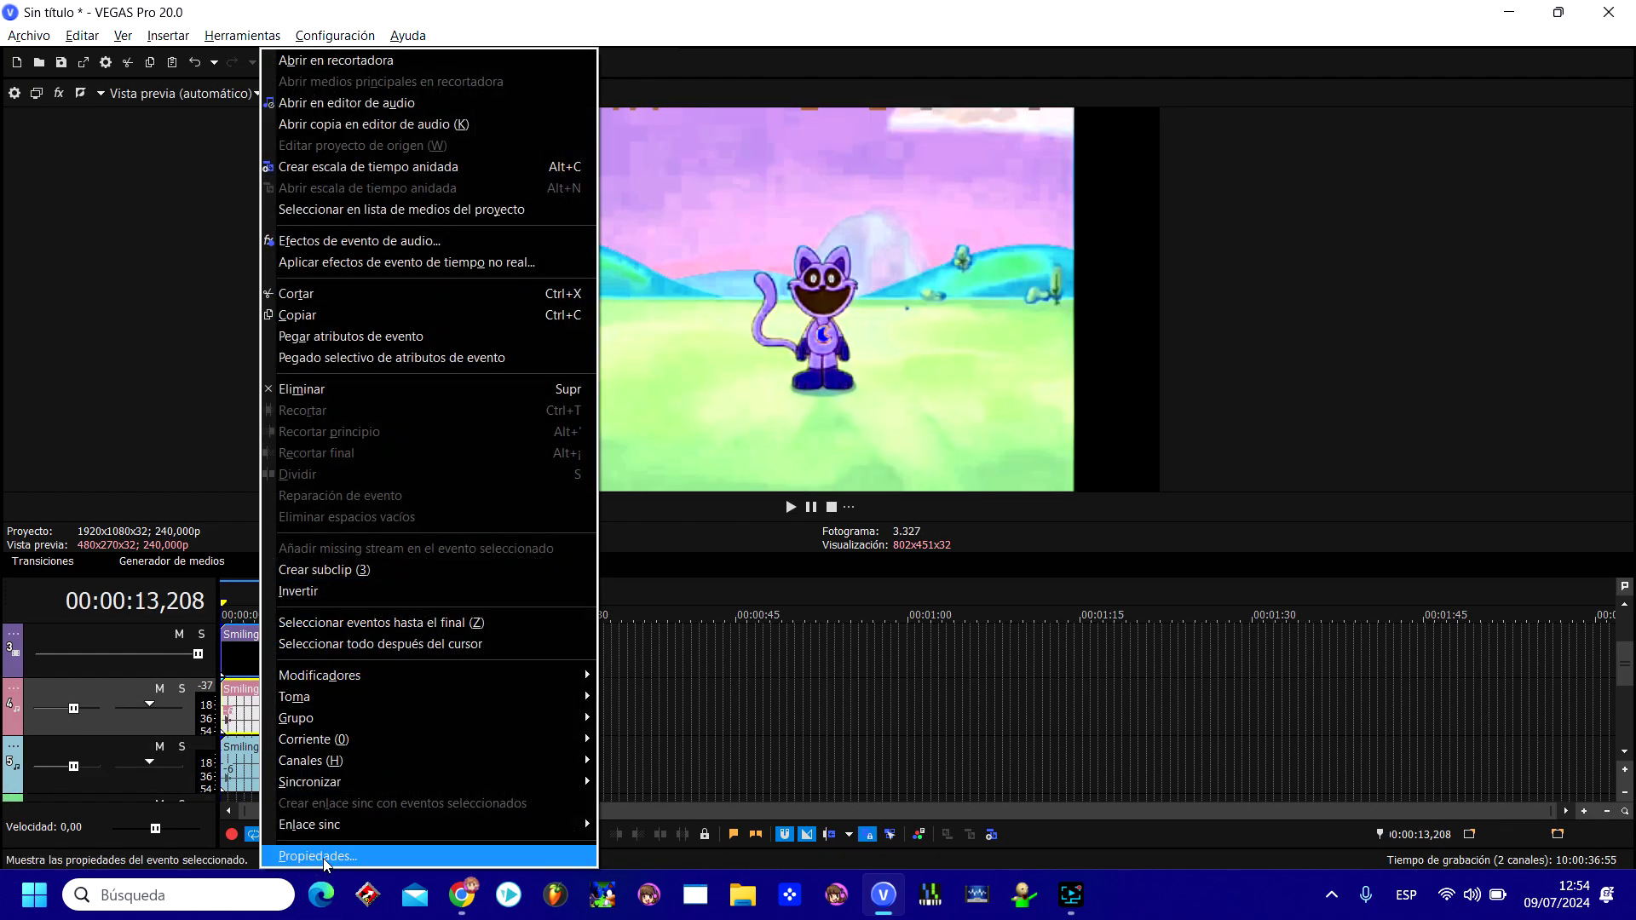
pyautogui.click(324, 862)
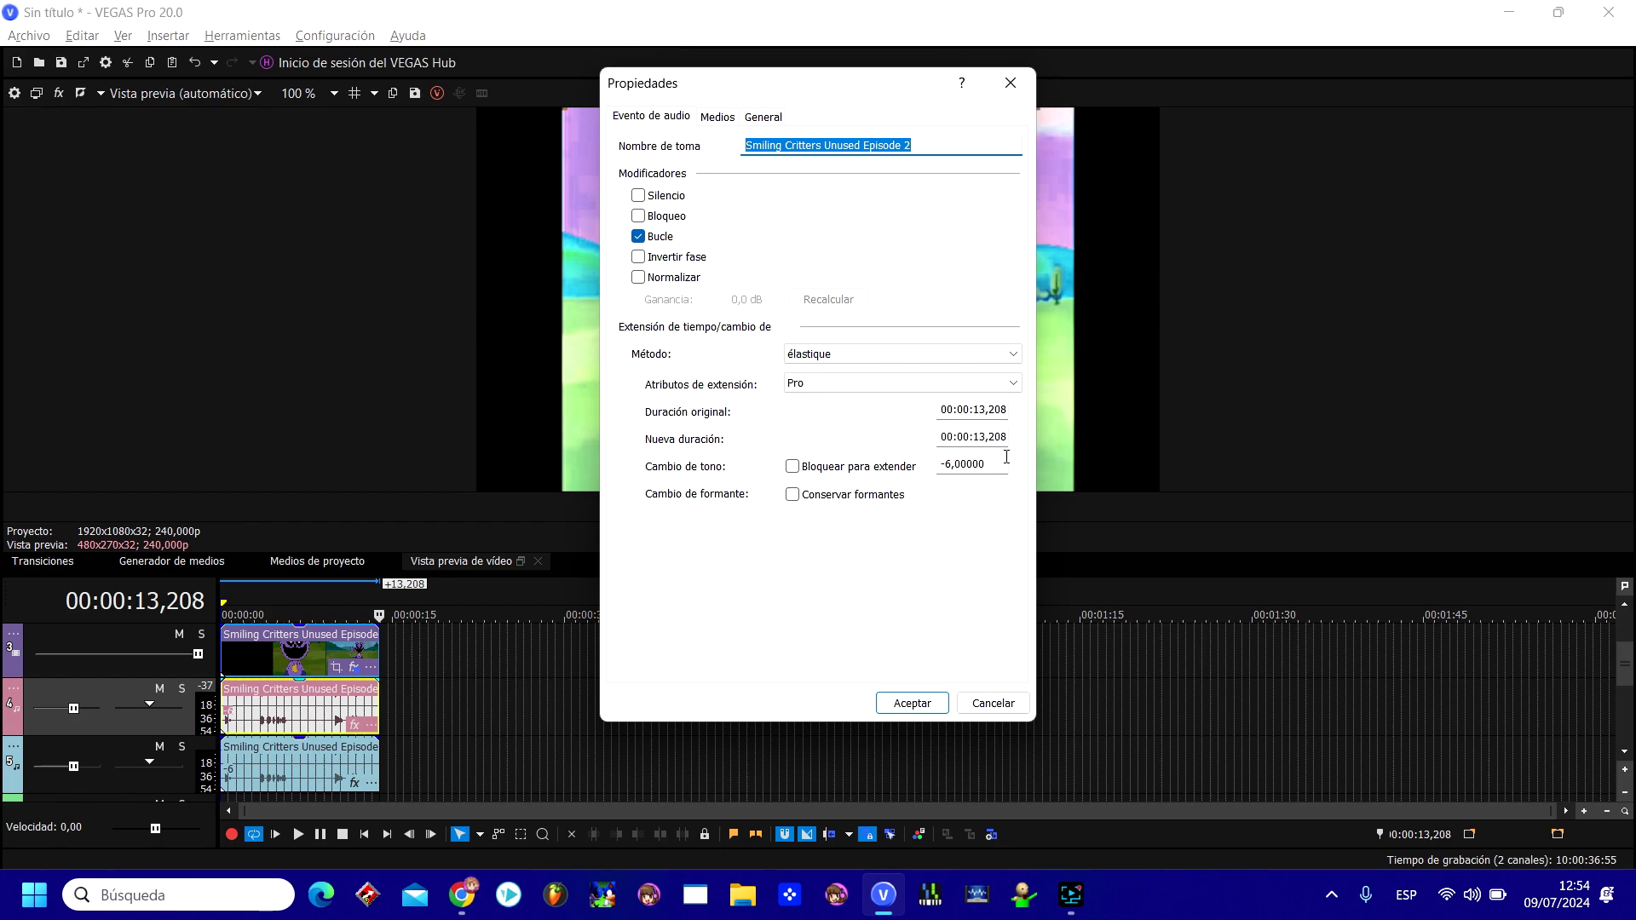
pyautogui.click(912, 703)
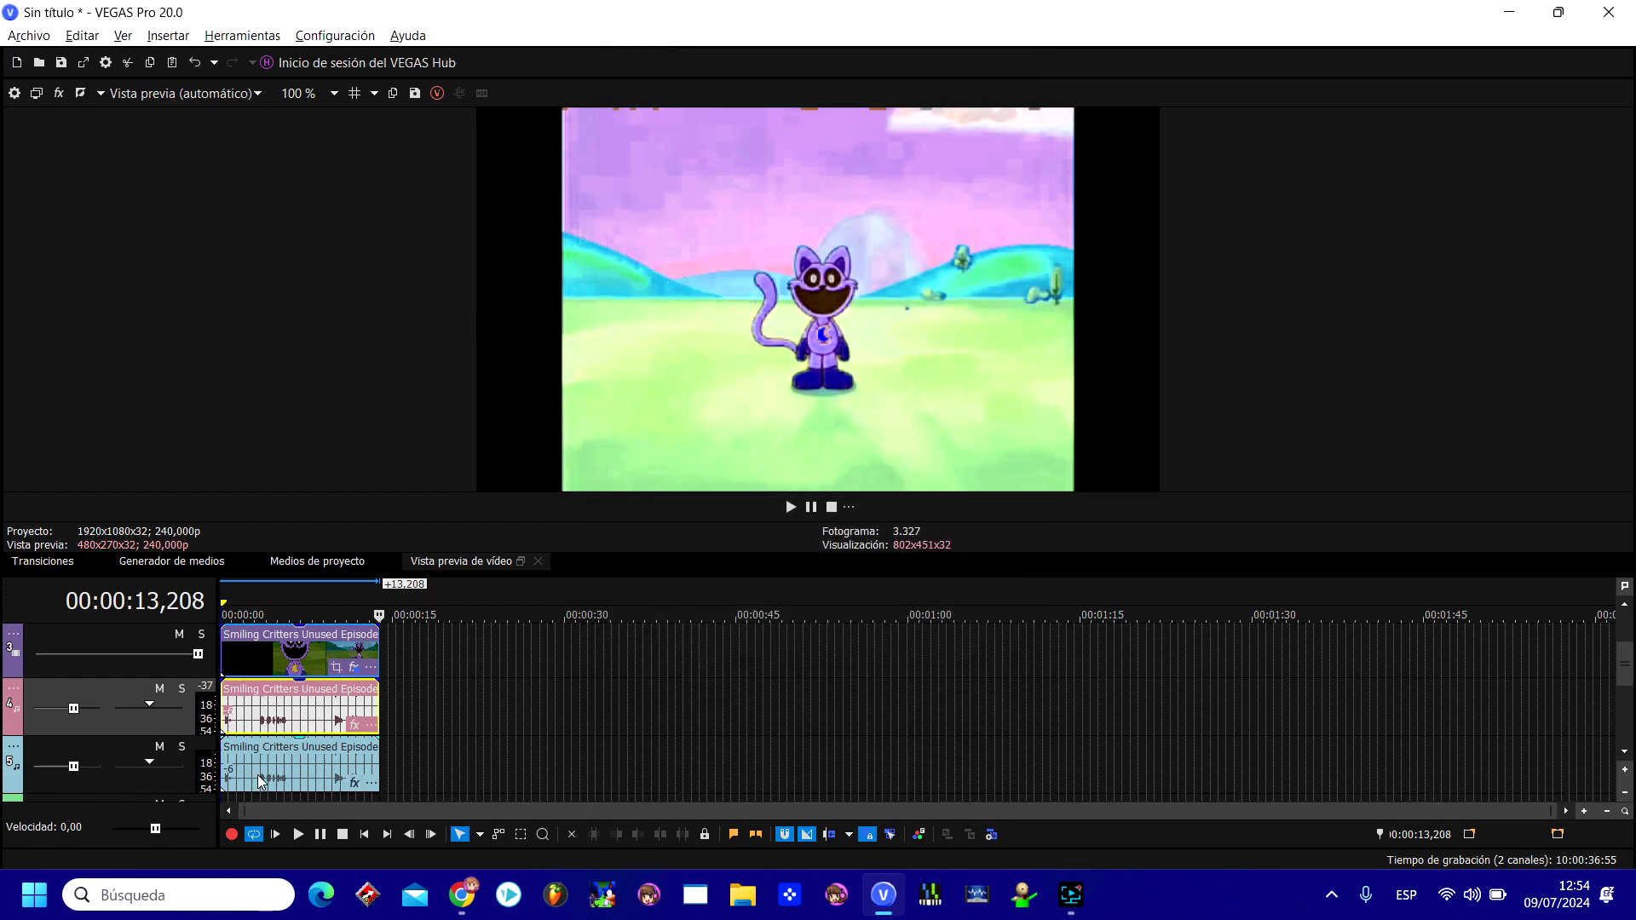
# - Set the pitch change of the copied audio event on the first added track to 0
pyautogui.click(257, 775)
pyautogui.click(225, 777)
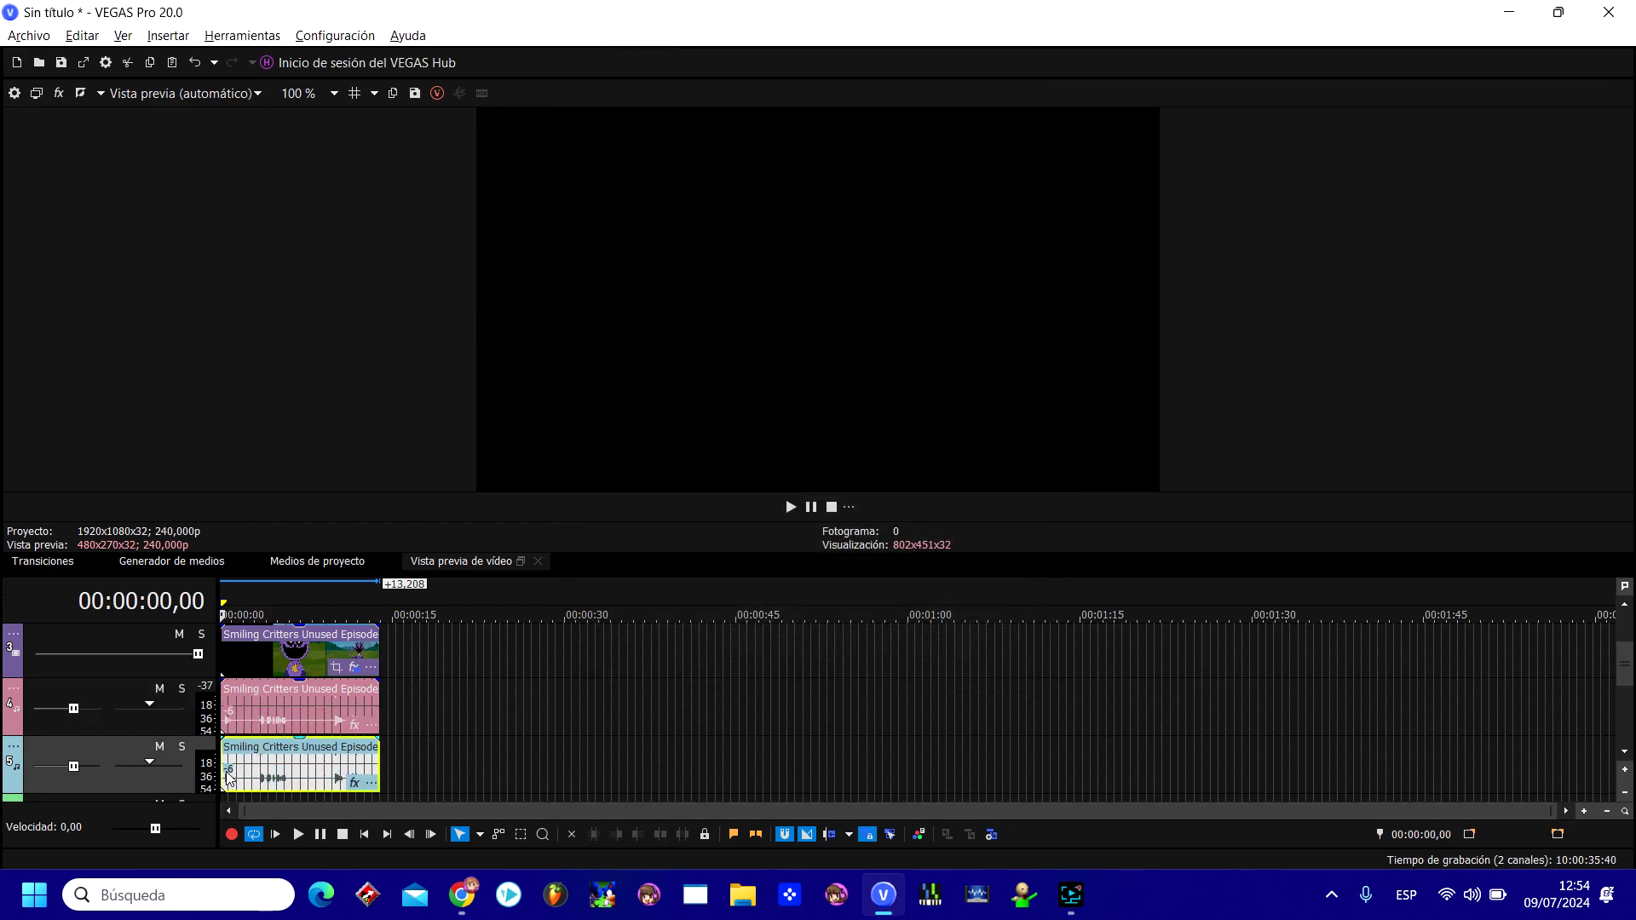
pyautogui.rightClick(225, 777)
pyautogui.click(259, 852)
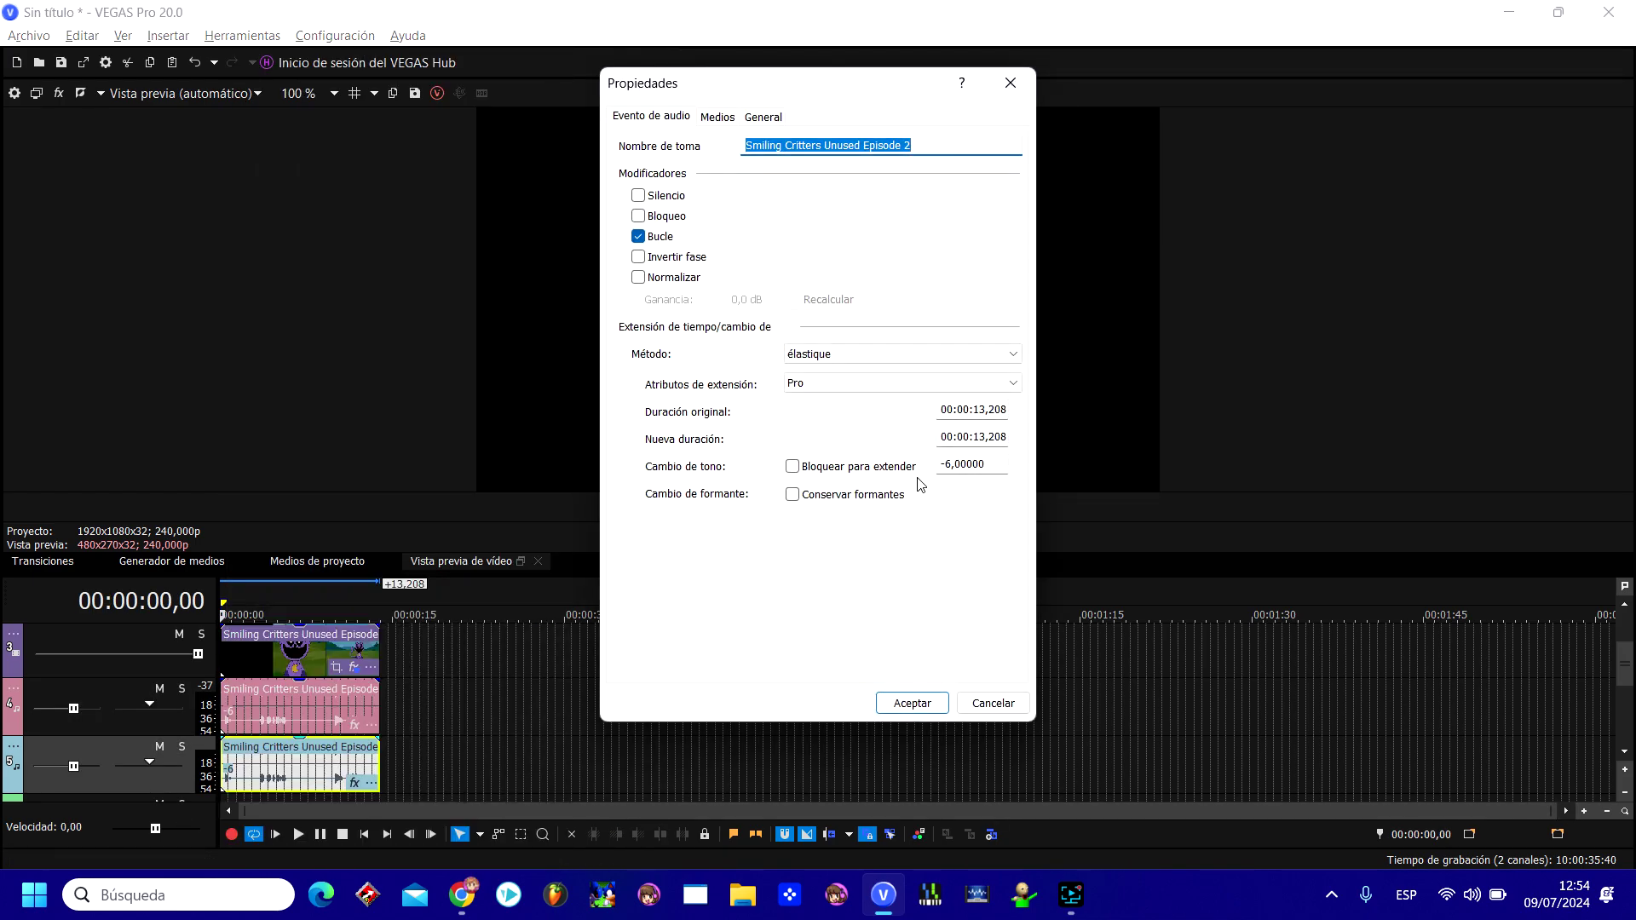
pyautogui.click(948, 464)
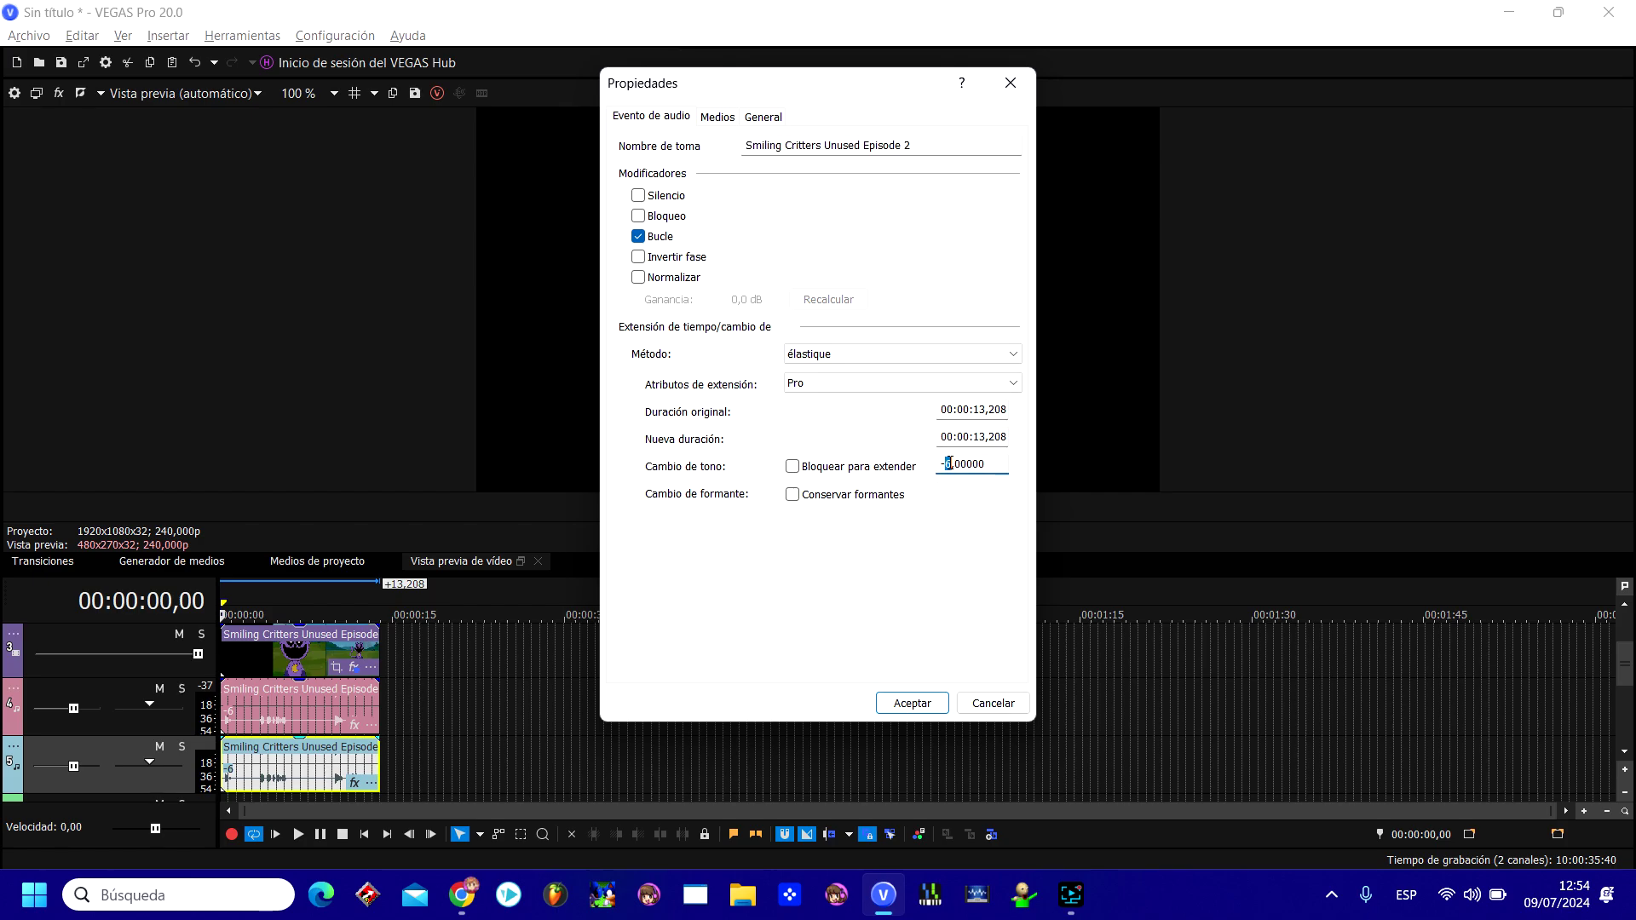
pyautogui.moveTo(949, 464); pyautogui.dragTo(940, 464)
pyautogui.write('0')
pyautogui.doubleClick(1005, 466)
pyautogui.click(913, 702)
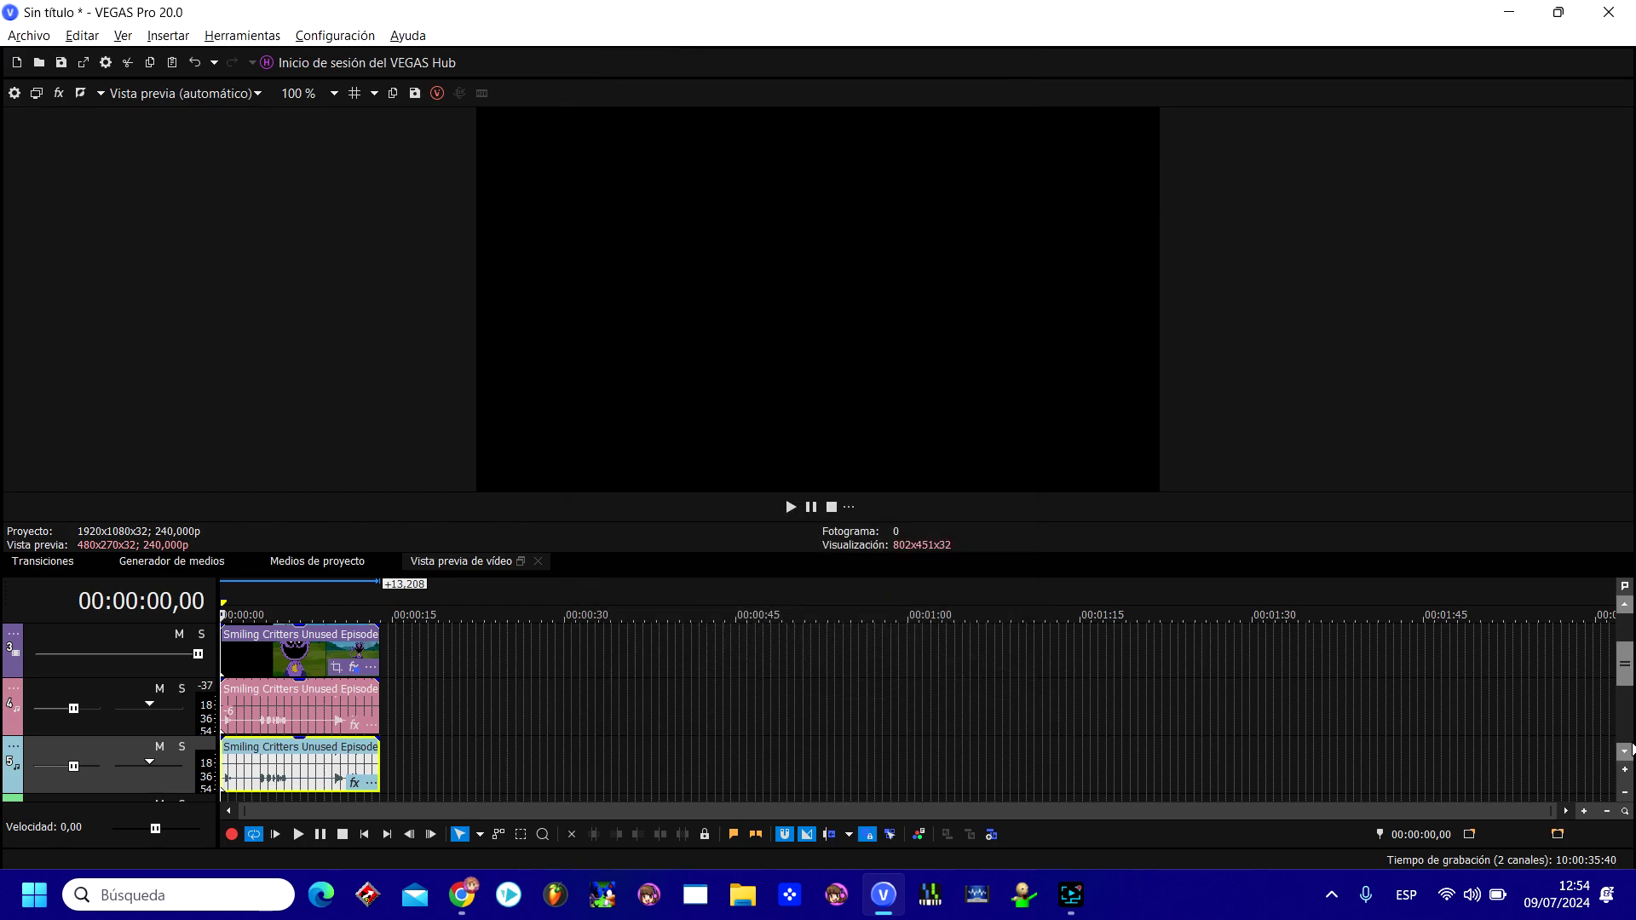
# - Paste the copied audio event at the start of the second added audio track
pyautogui.click(1624, 752)
pyautogui.click(1624, 751)
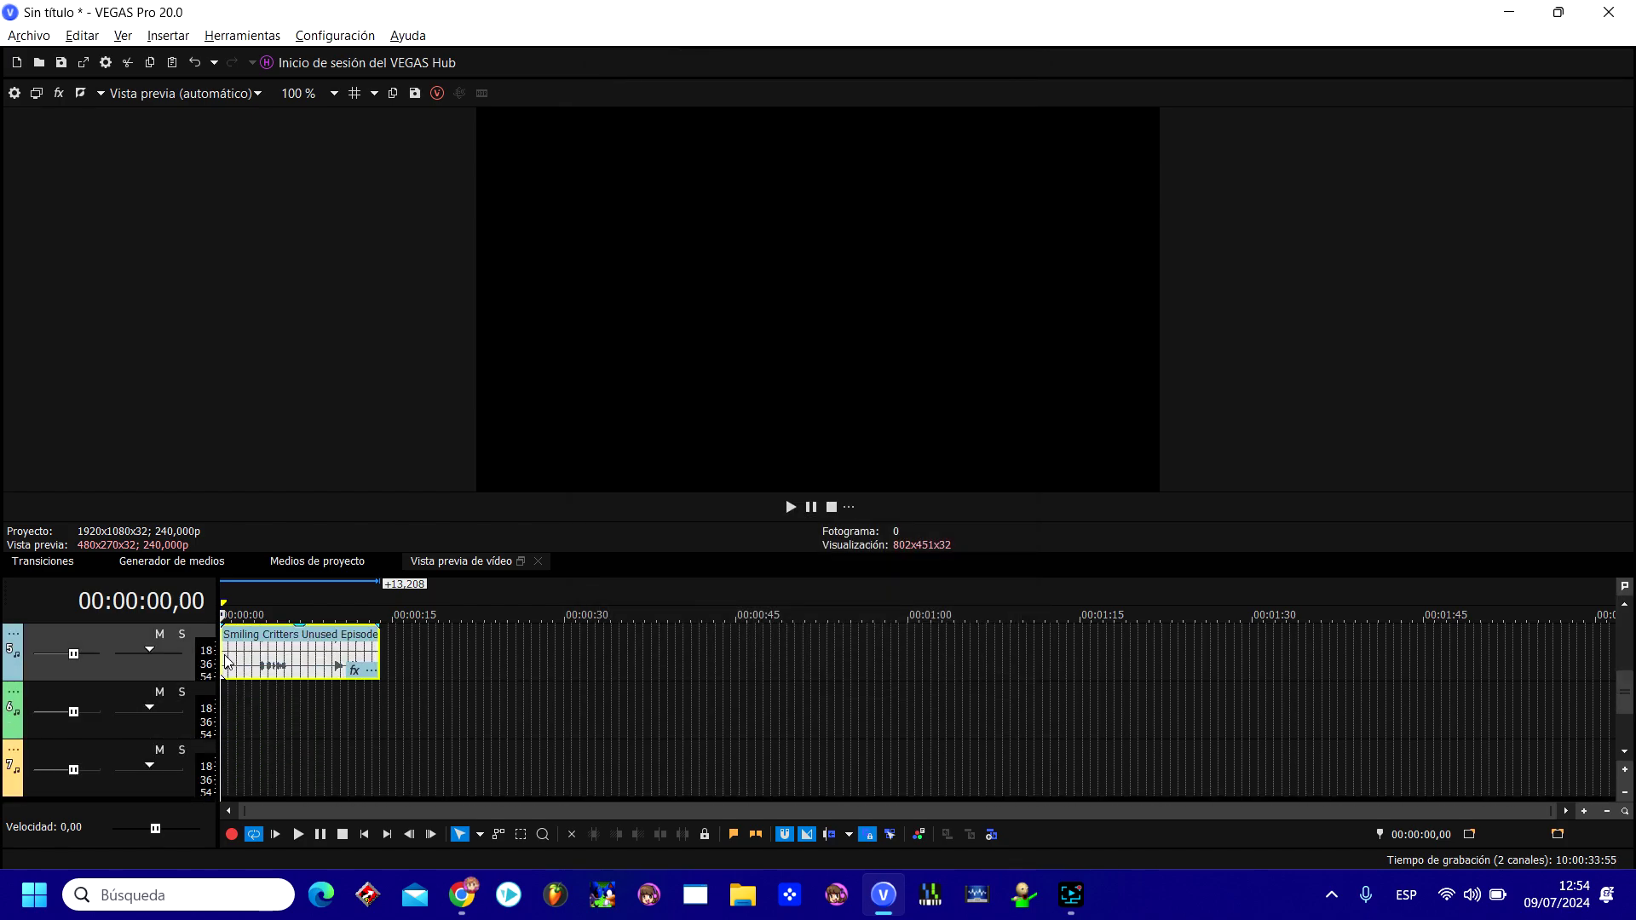
pyautogui.click(10, 720)
pyautogui.hotkey('ctrl', 'v')
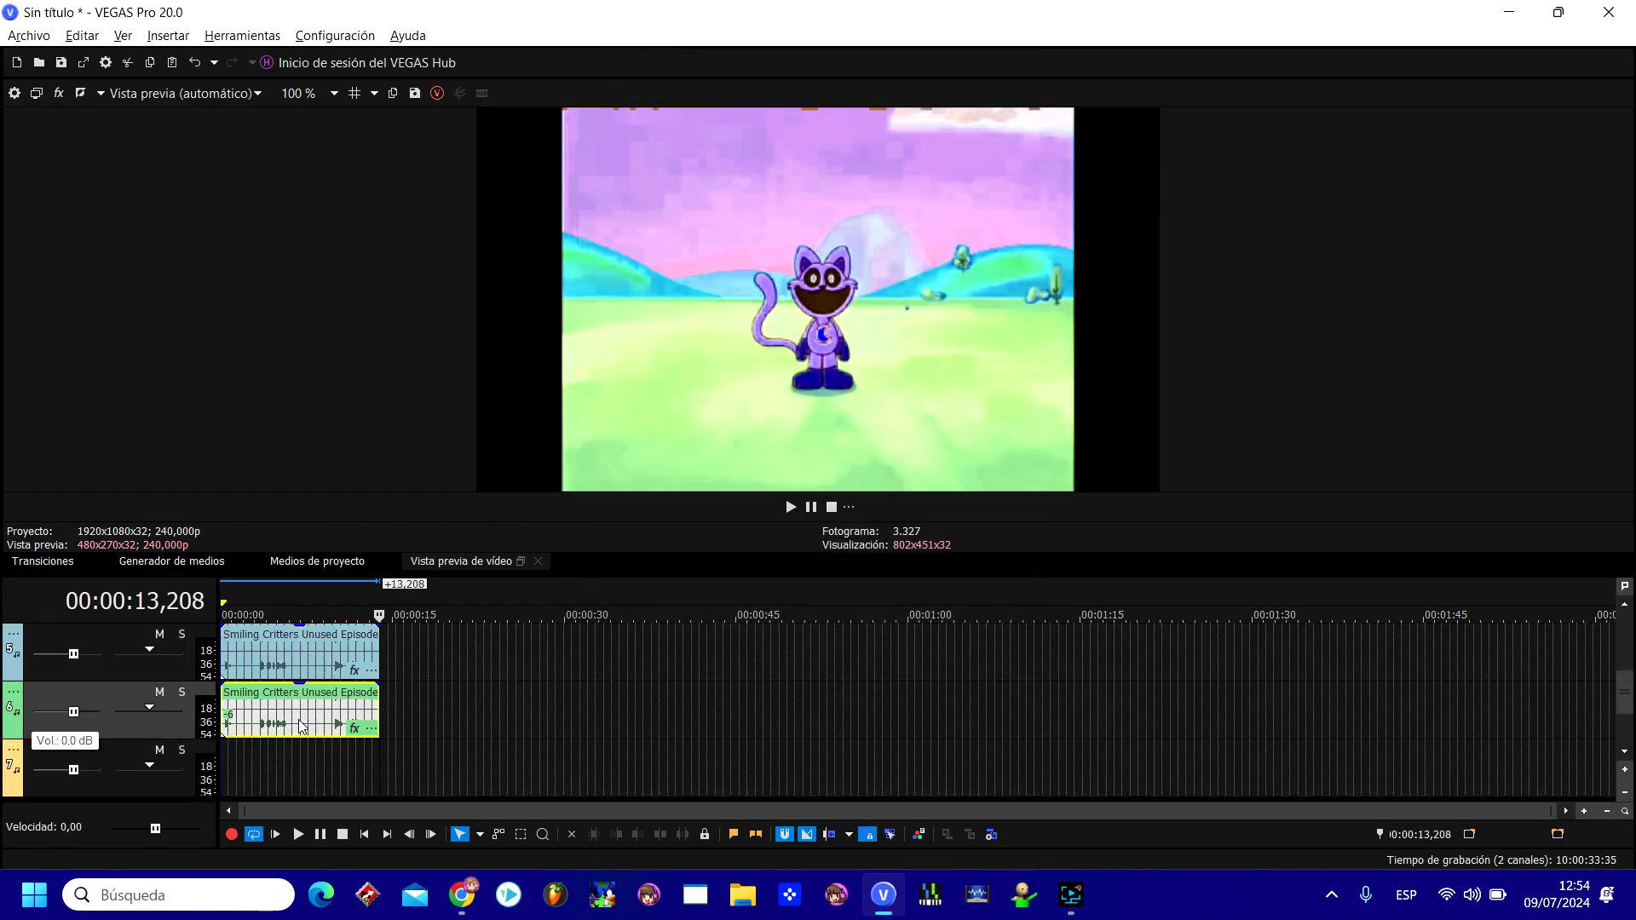
# - Set the pitch change of the audio event on the second added track to 5
pyautogui.click(282, 716)
pyautogui.rightClick(288, 716)
pyautogui.click(345, 854)
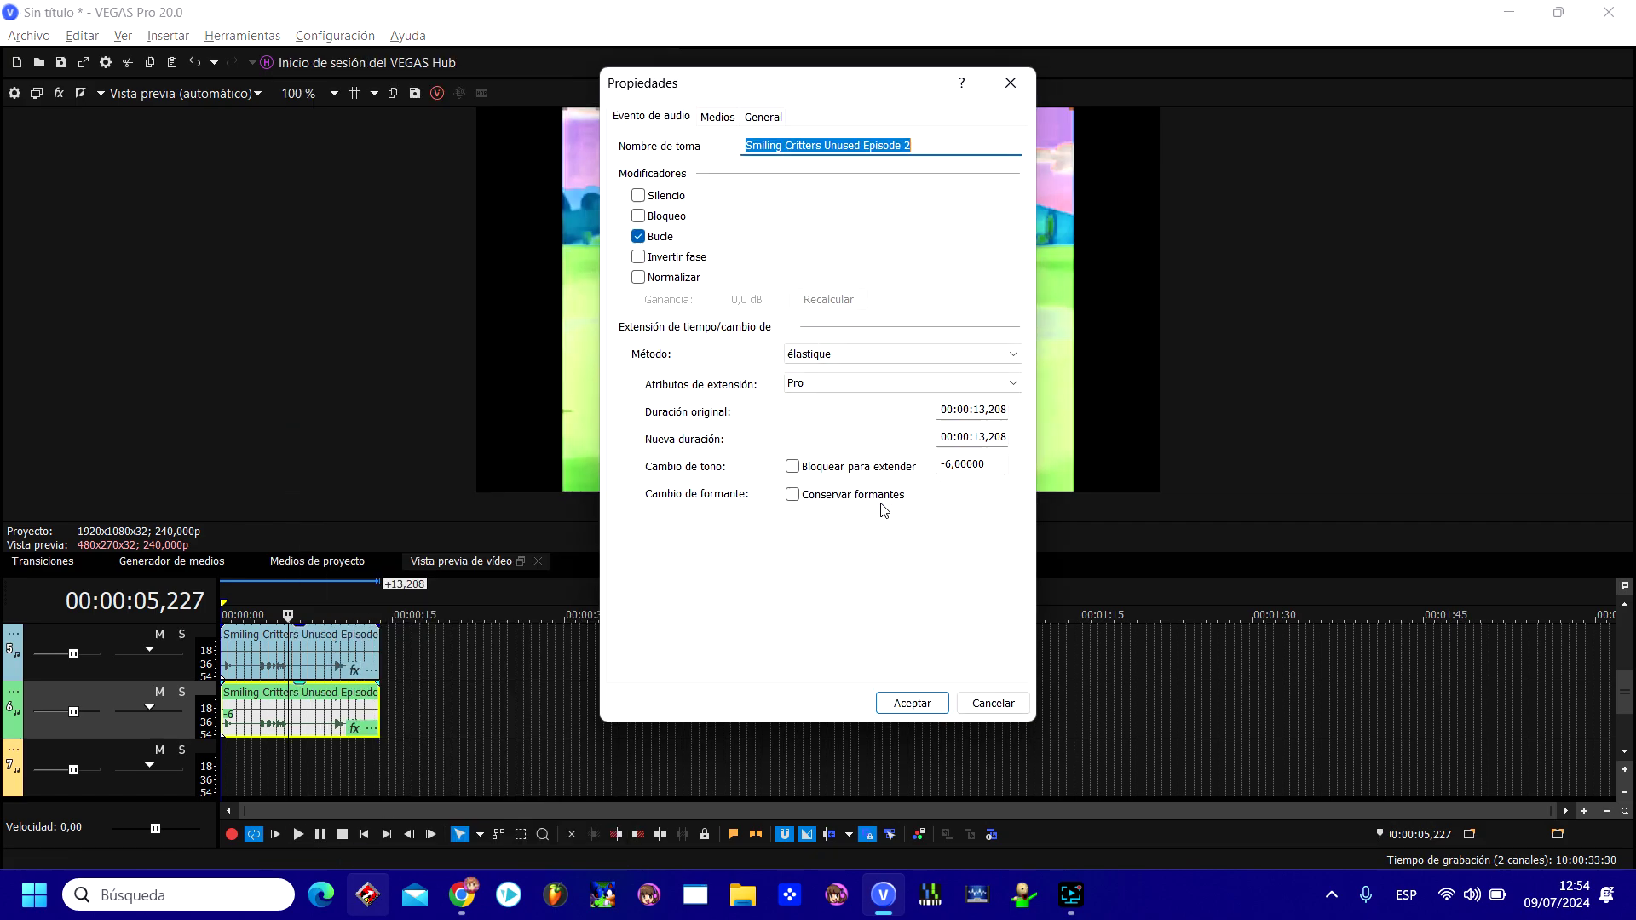
pyautogui.moveTo(952, 464); pyautogui.dragTo(930, 470)
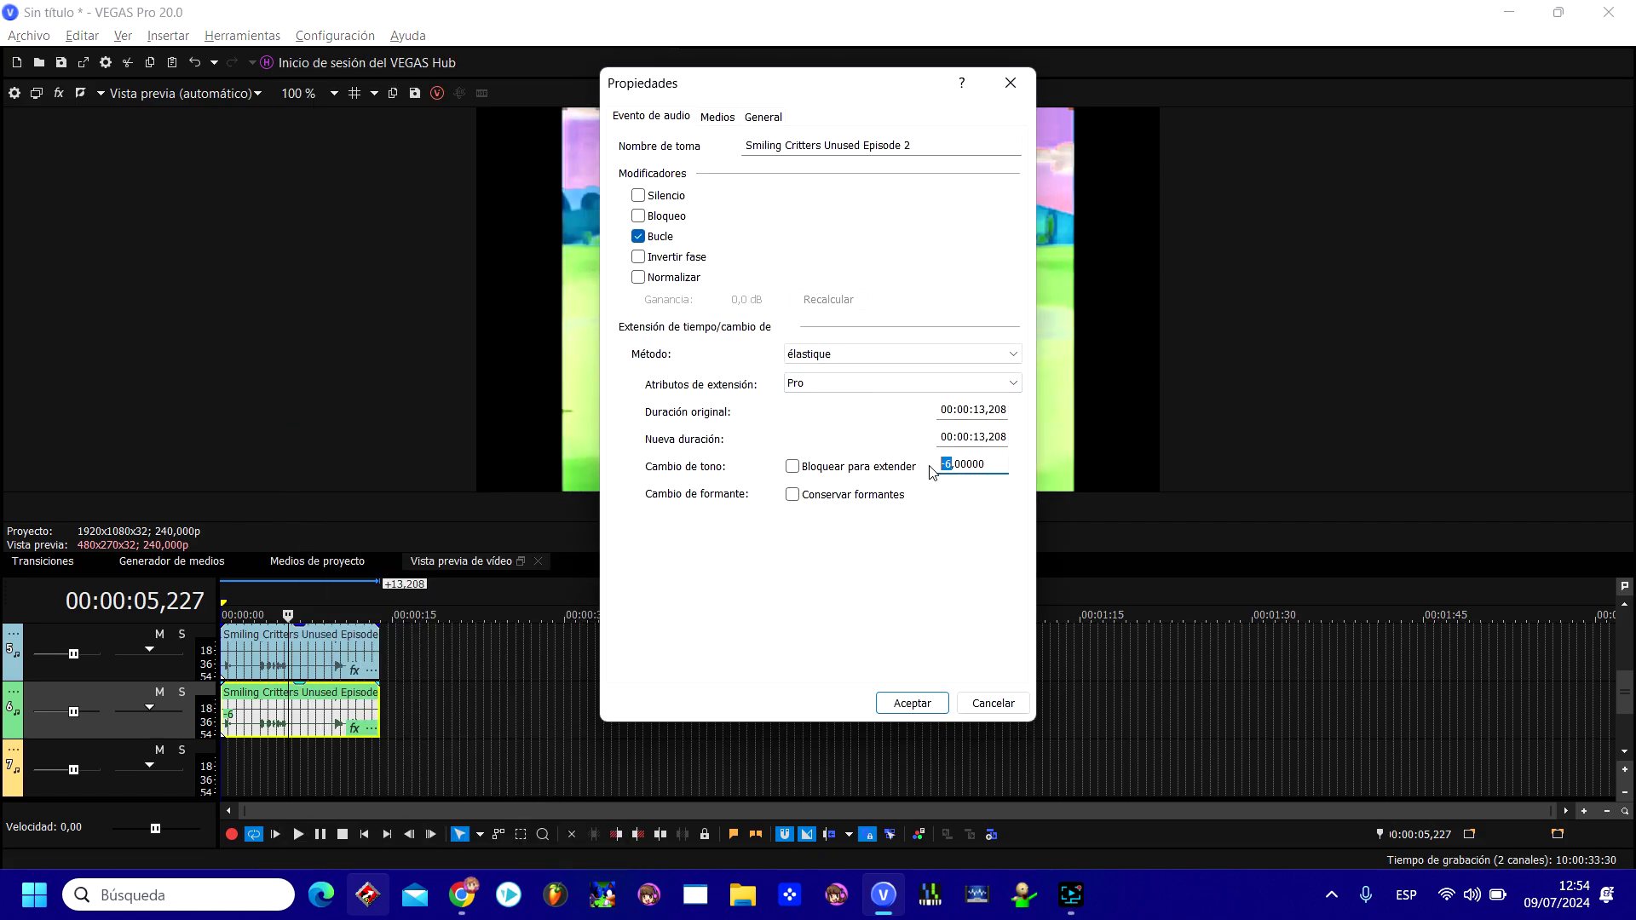
pyautogui.write('5')
pyautogui.click(919, 708)
# - Paste a copy of the +5 audio event at the start of the third added audio track
pyautogui.hotkey('ctrl', 'Home')
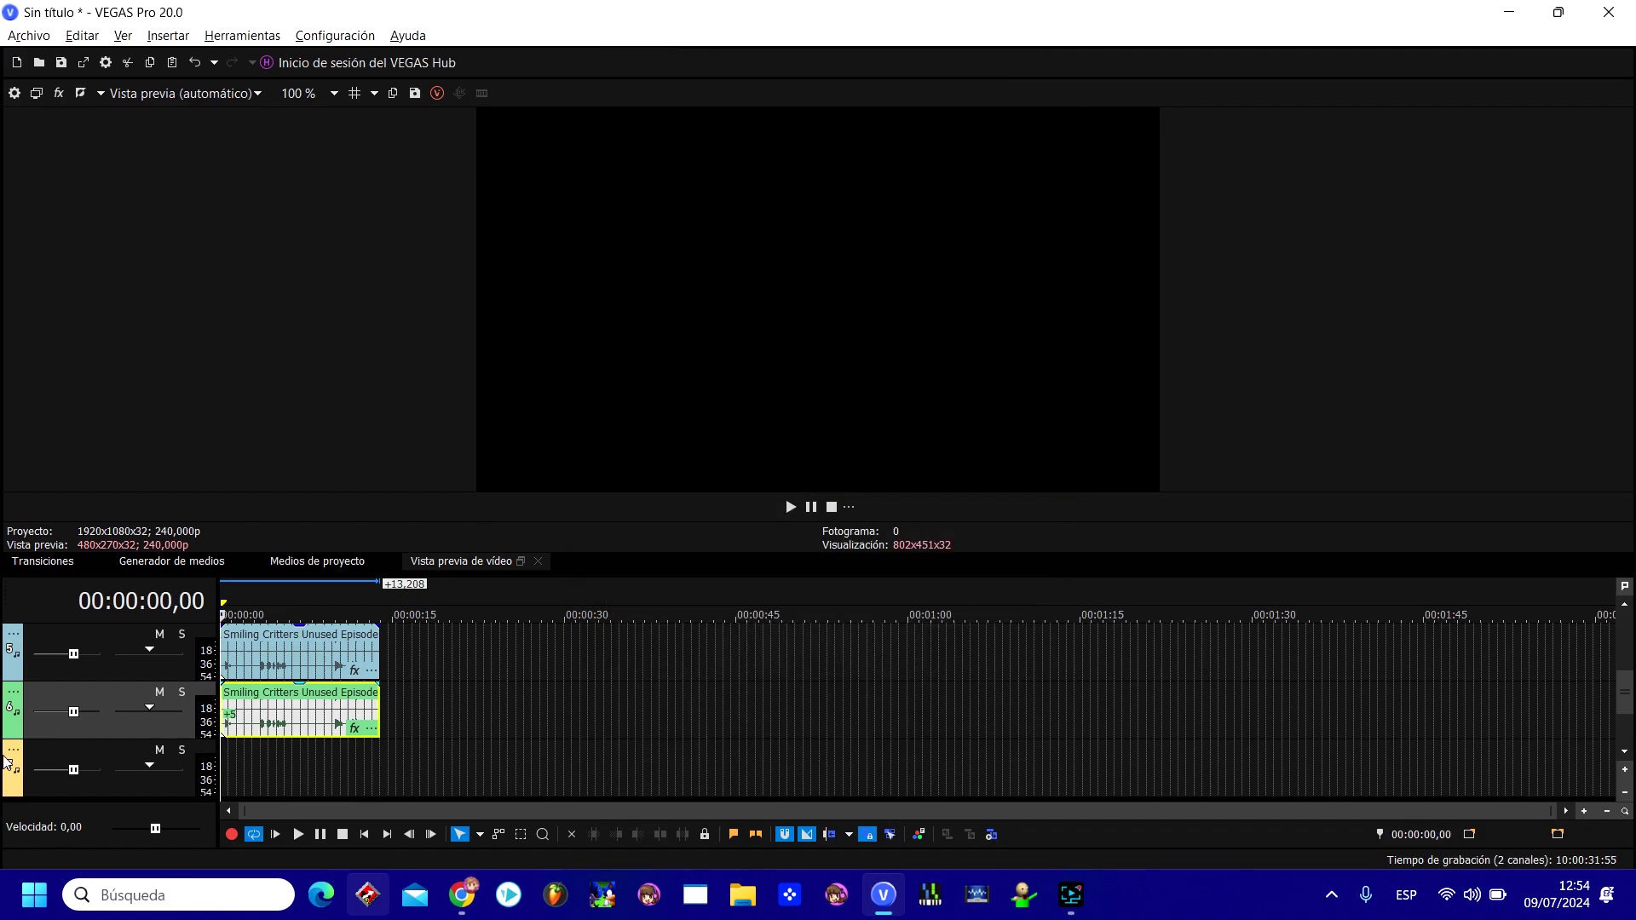
pyautogui.click(51, 754)
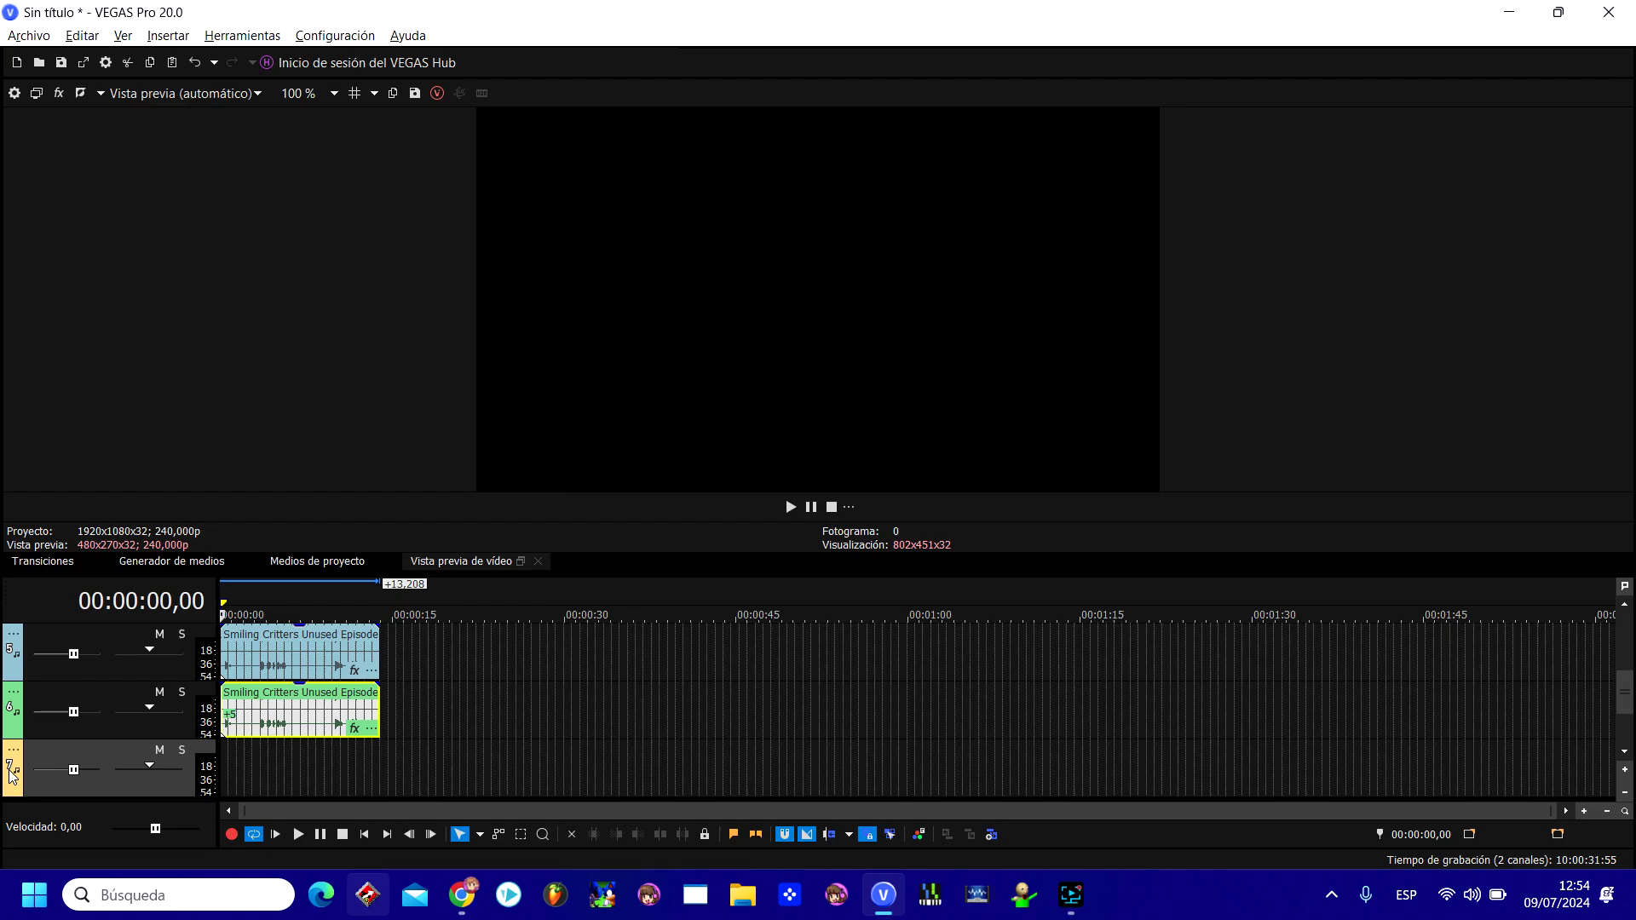
pyautogui.hotkey('ctrl', 'v')
pyautogui.hotkey('ctrl', 'Home')
# - Set the pitch change of the audio event on the third added track to 9
pyautogui.rightClick(247, 780)
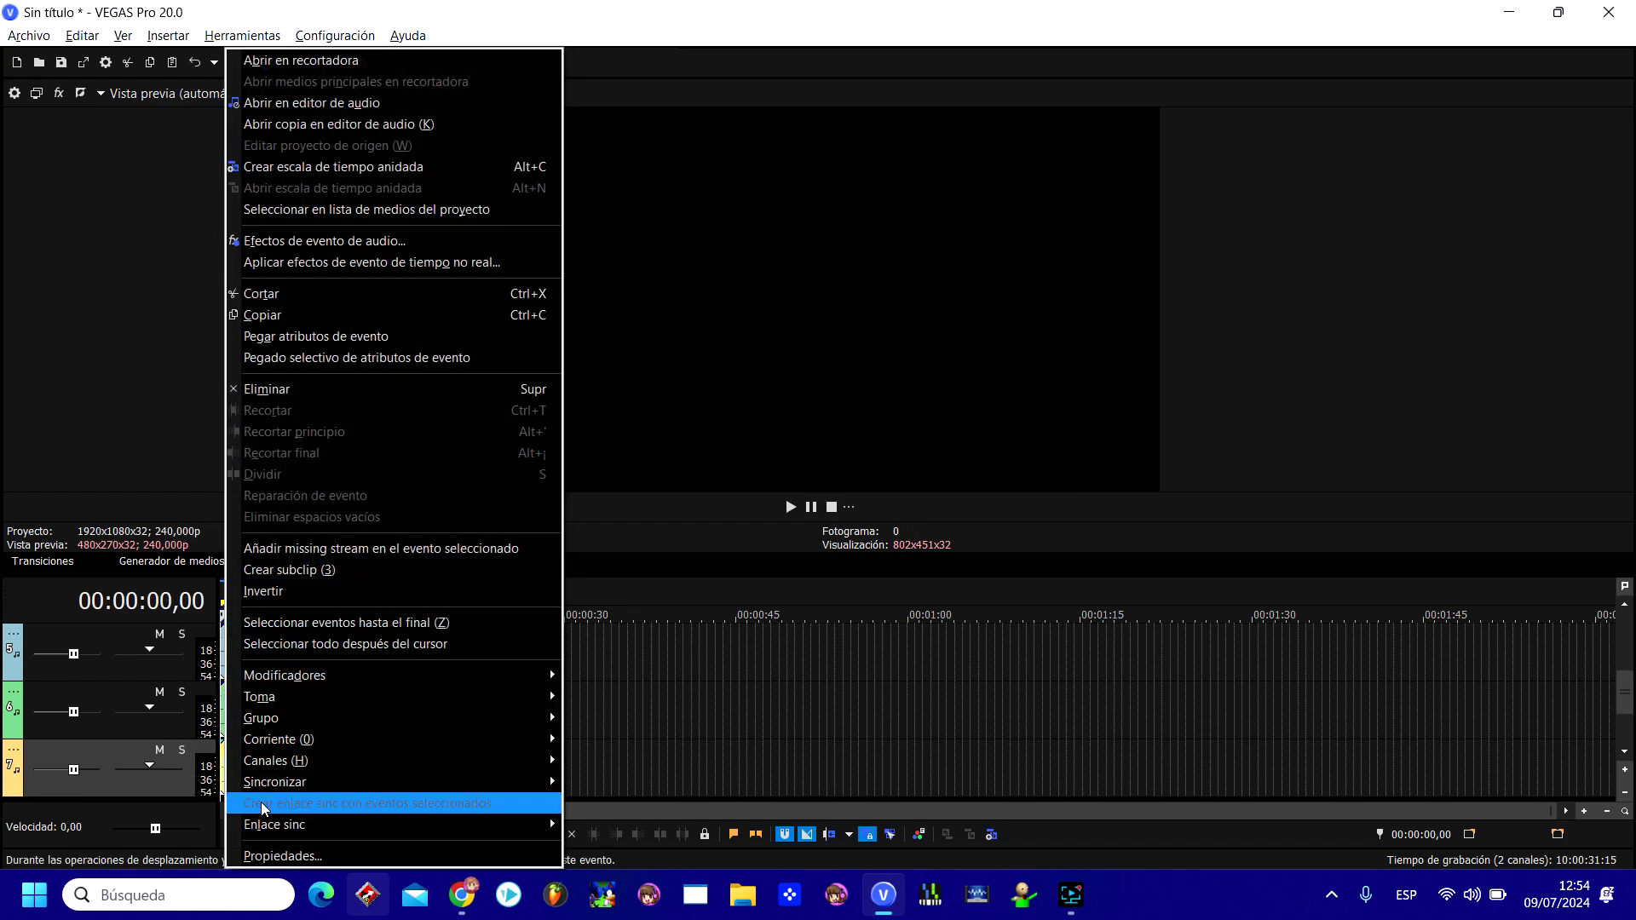
pyautogui.click(244, 850)
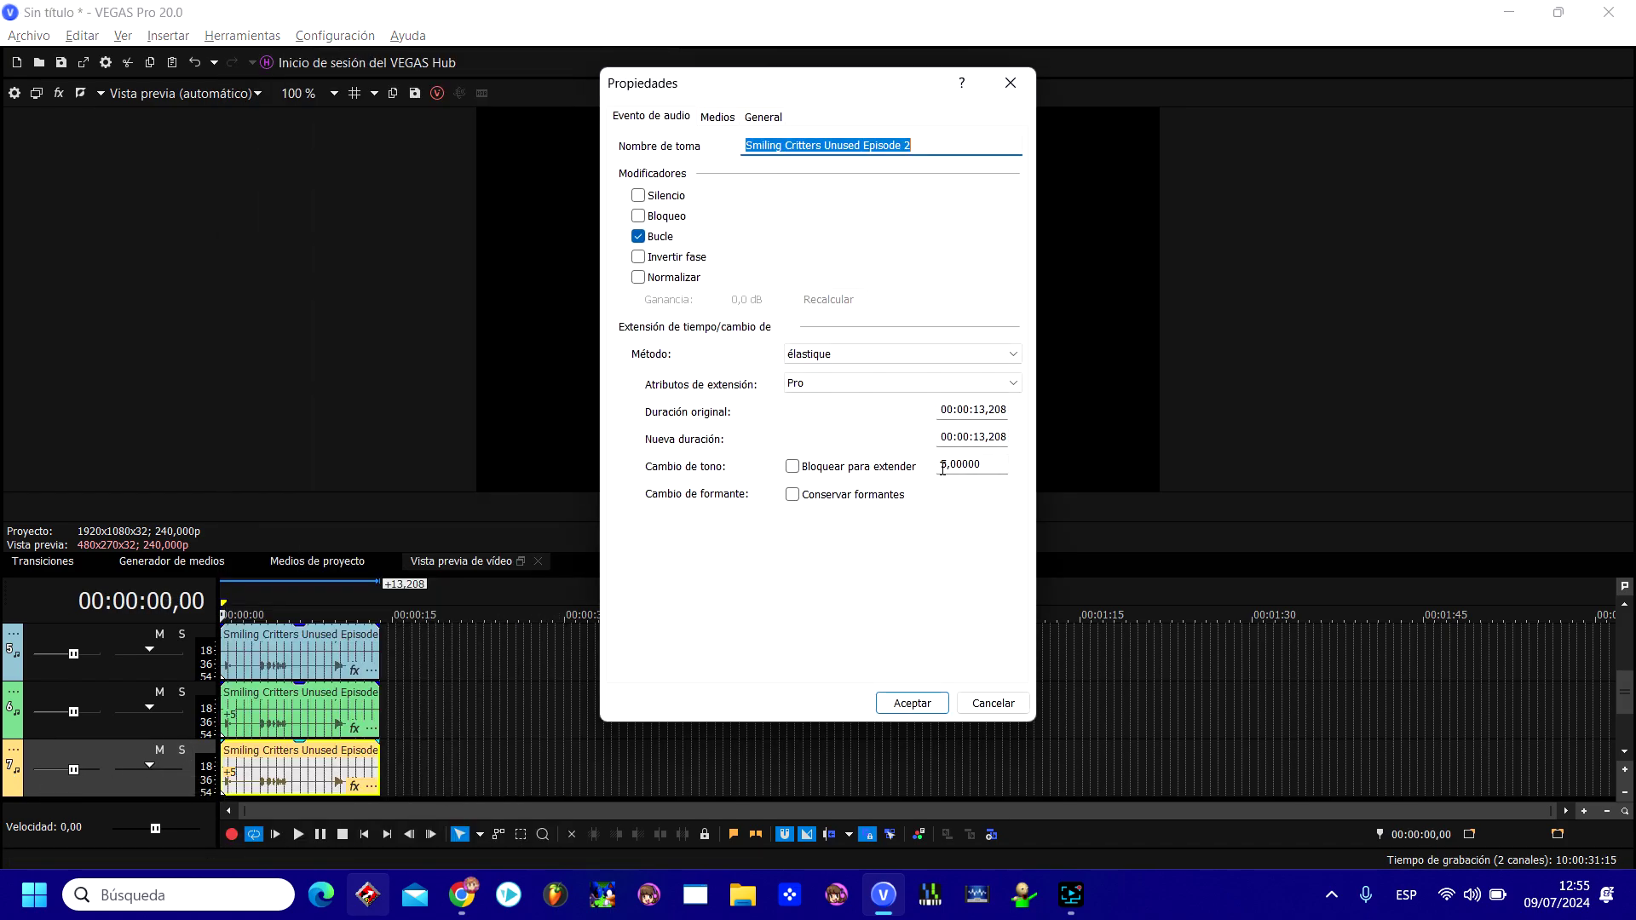
pyautogui.click(943, 465)
pyautogui.write('9')
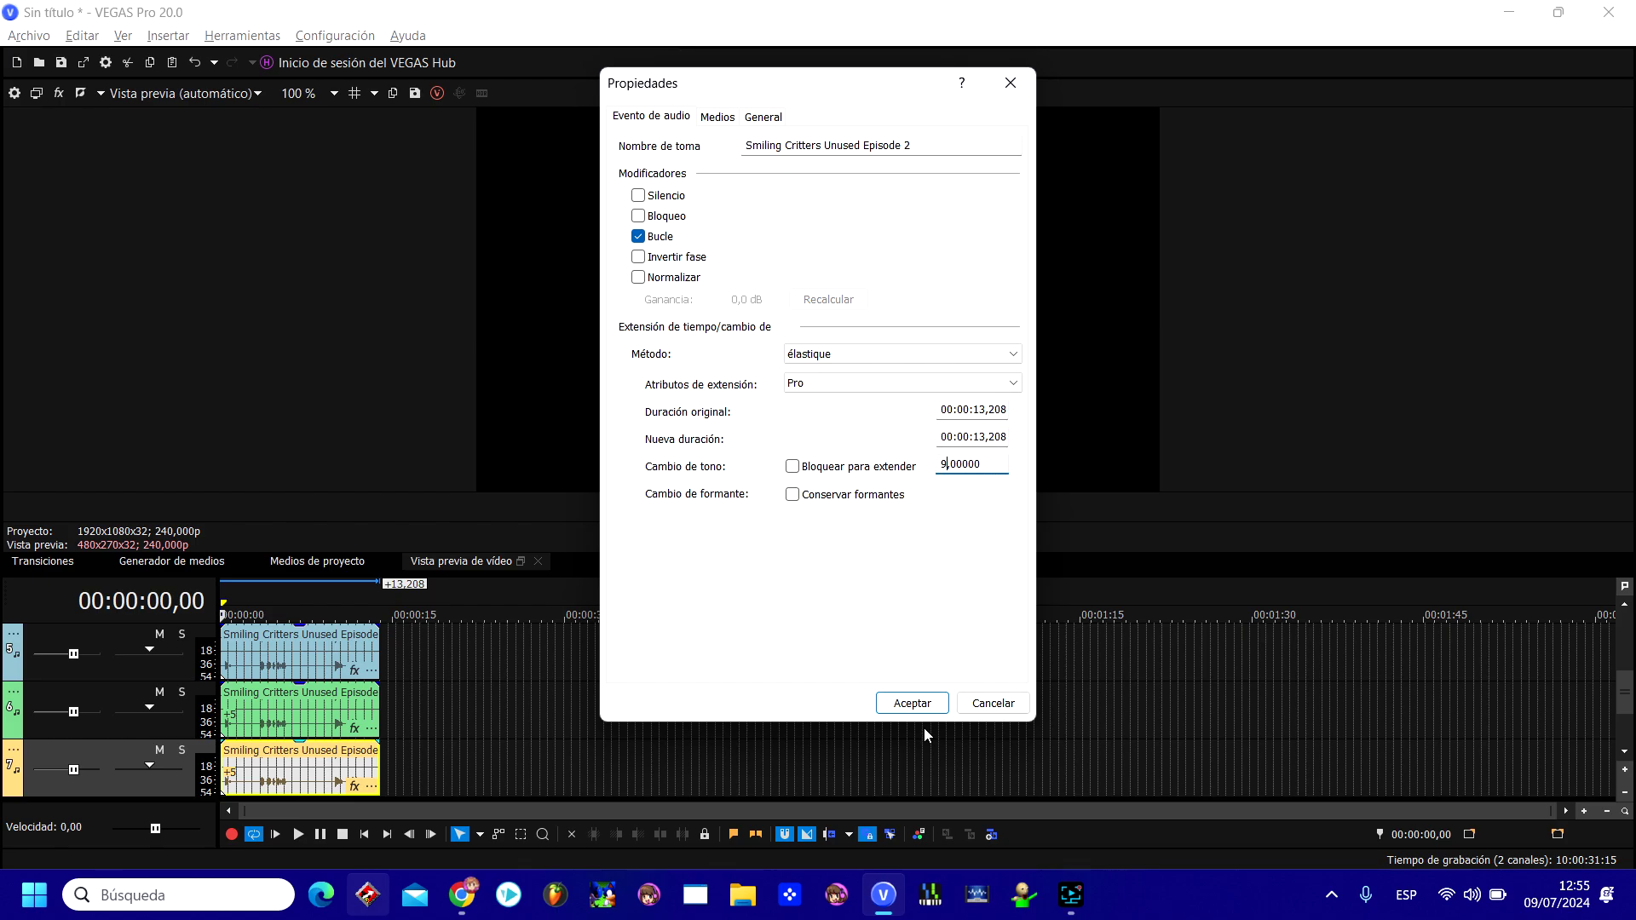
pyautogui.click(907, 701)
pyautogui.click(226, 726)
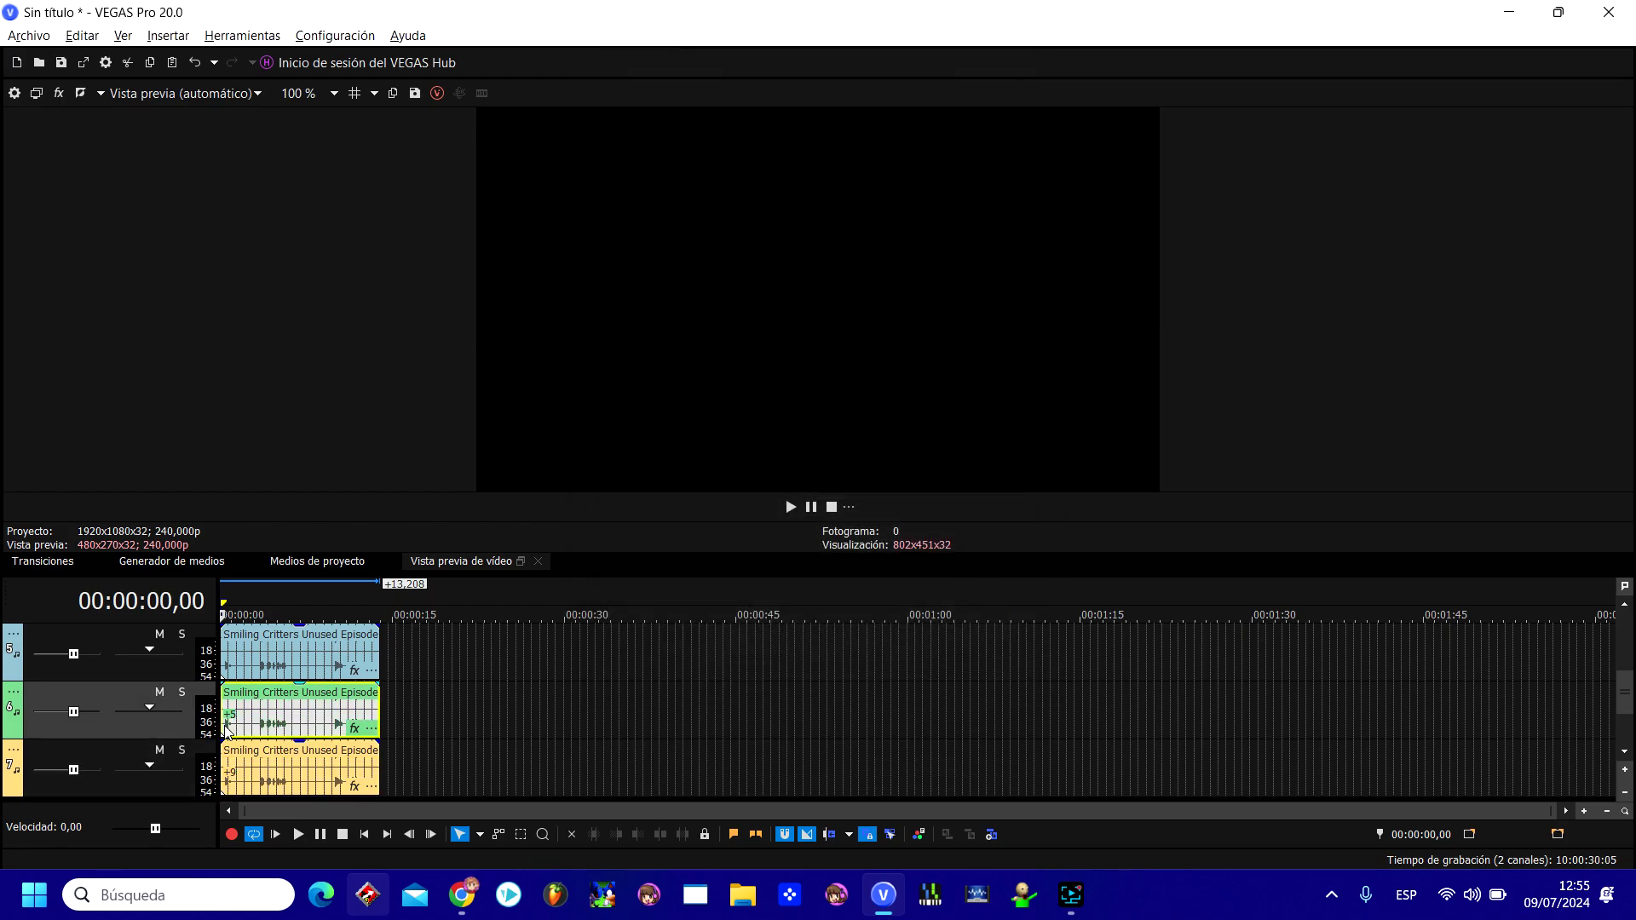
# - Save the project in the Documents folder as "Smiling Critters Unused Episode in G Major %"
pyautogui.click(64, 64)
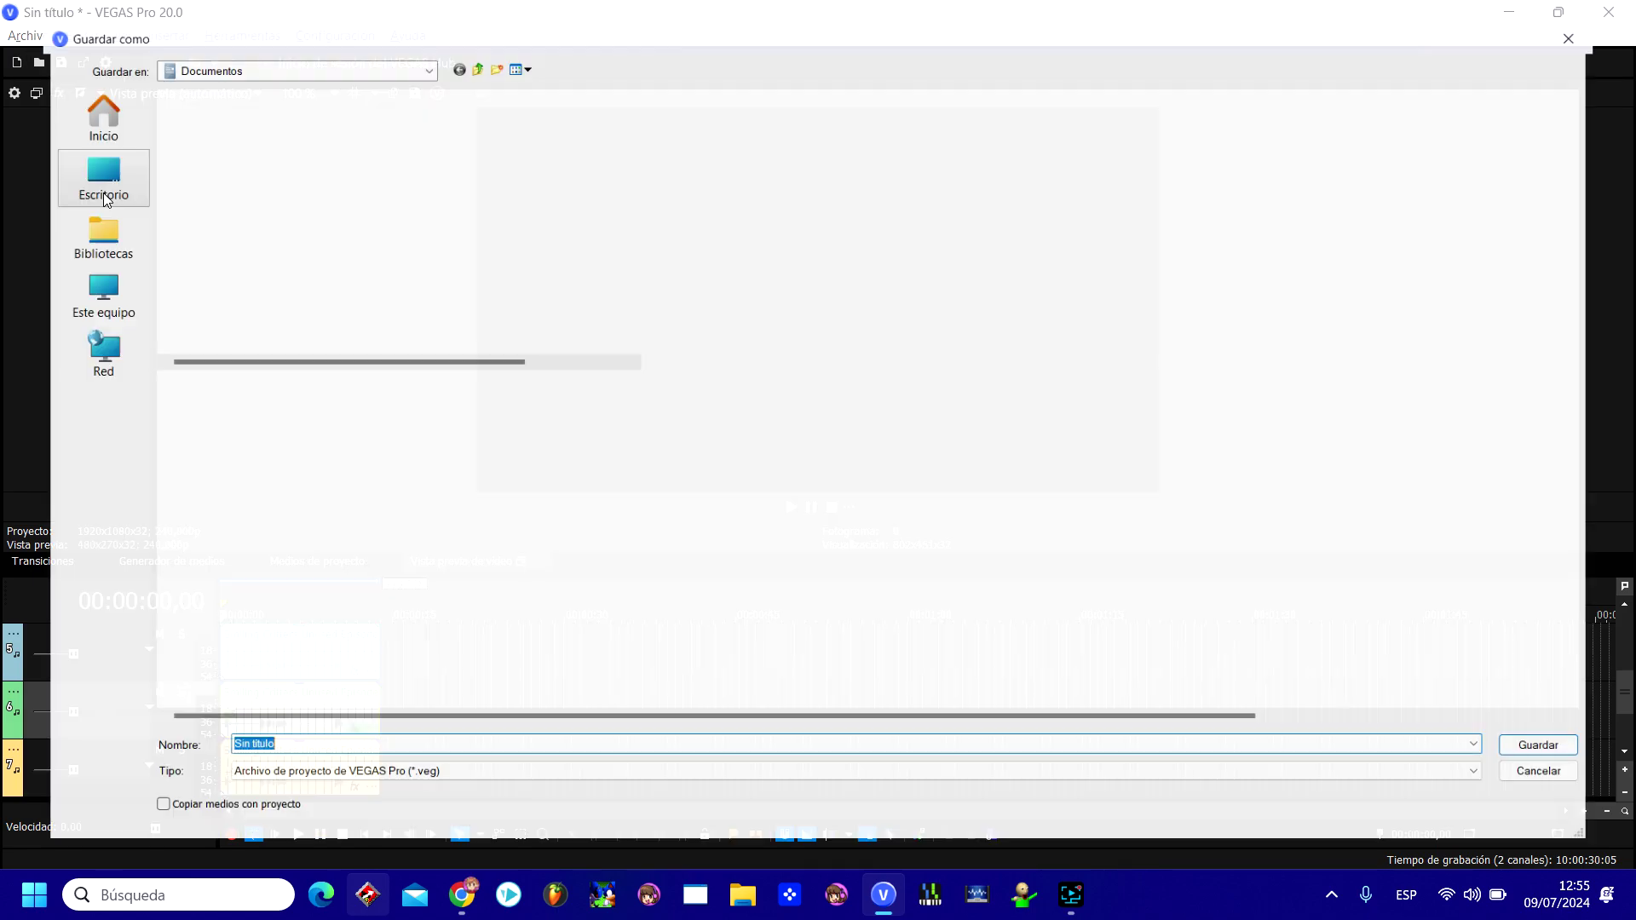
pyautogui.write('Sm')
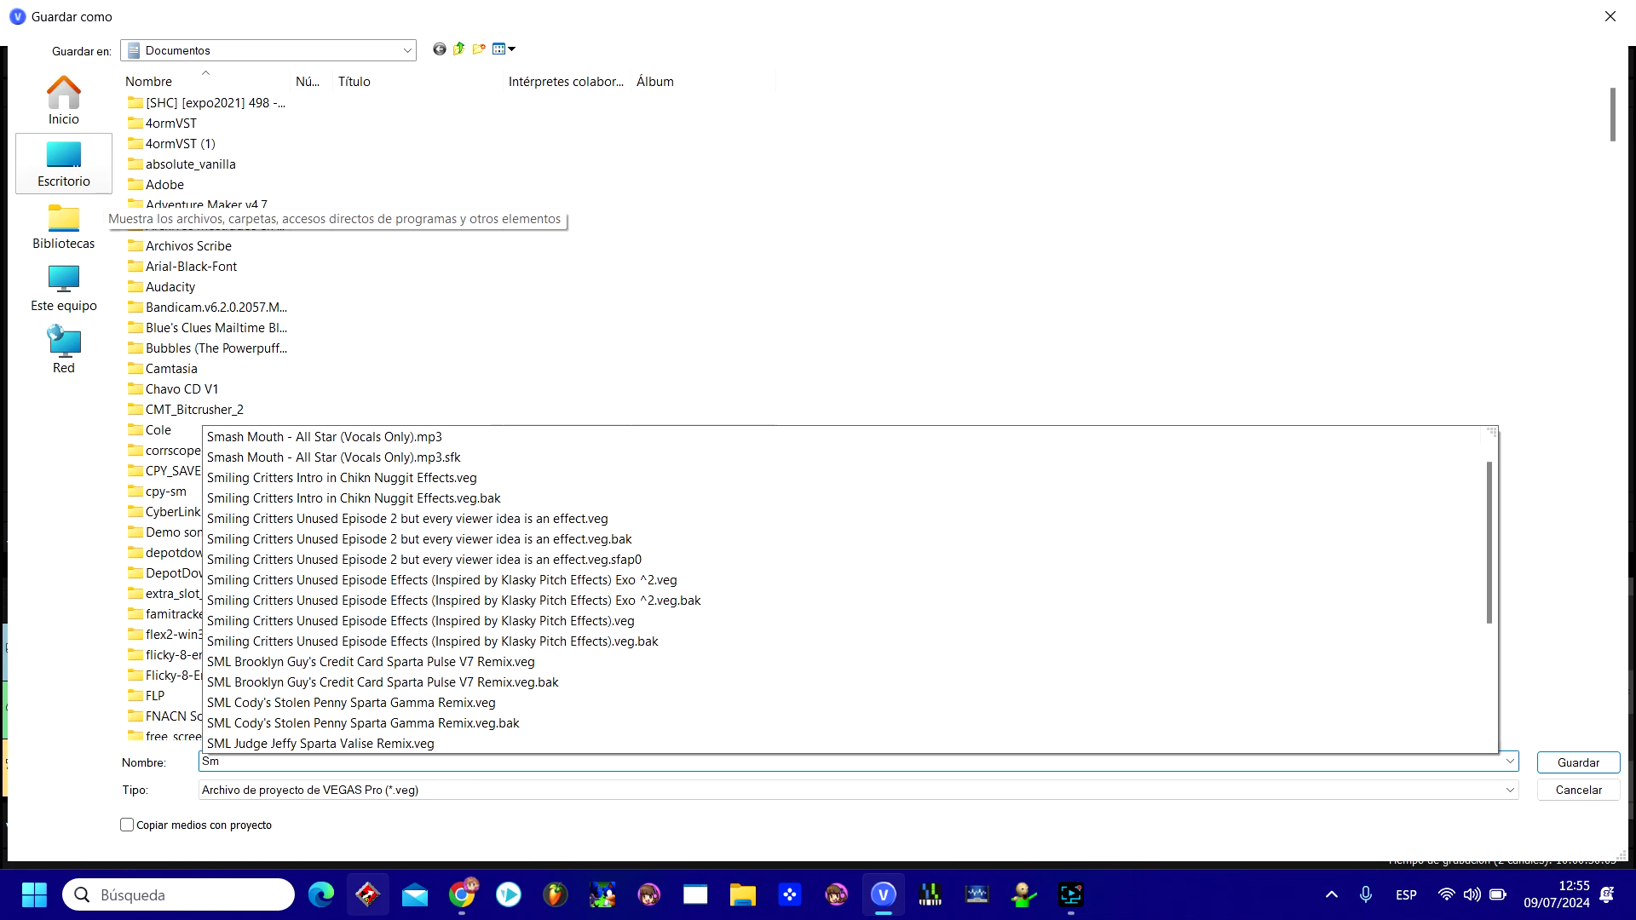
pyautogui.write('iling Cri')
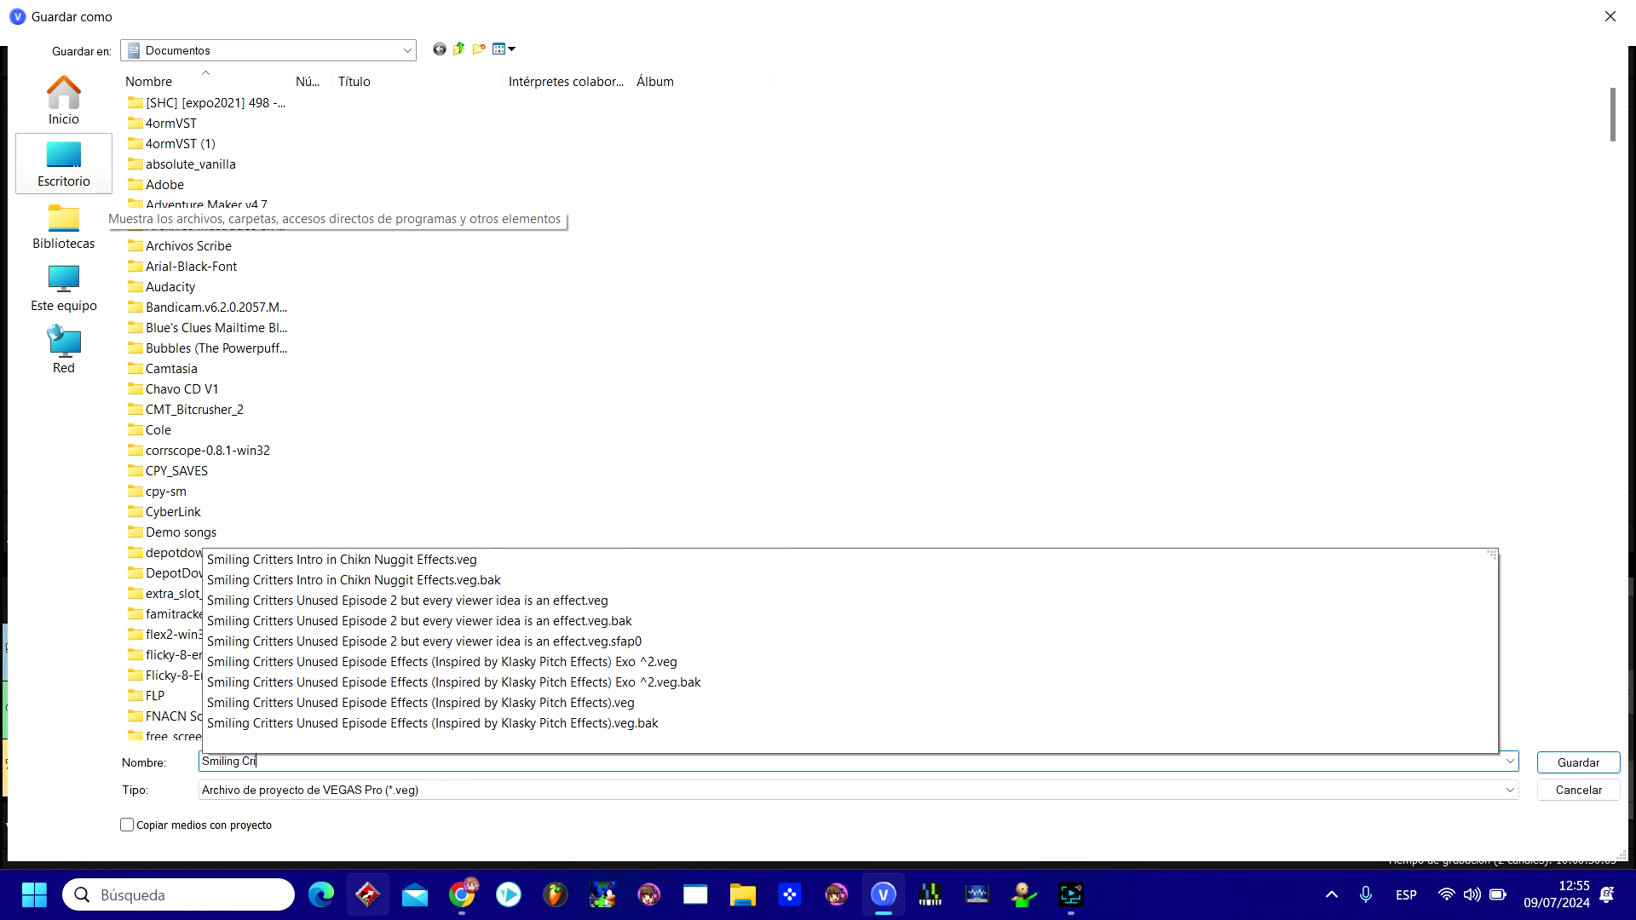
pyautogui.write('tters Unus')
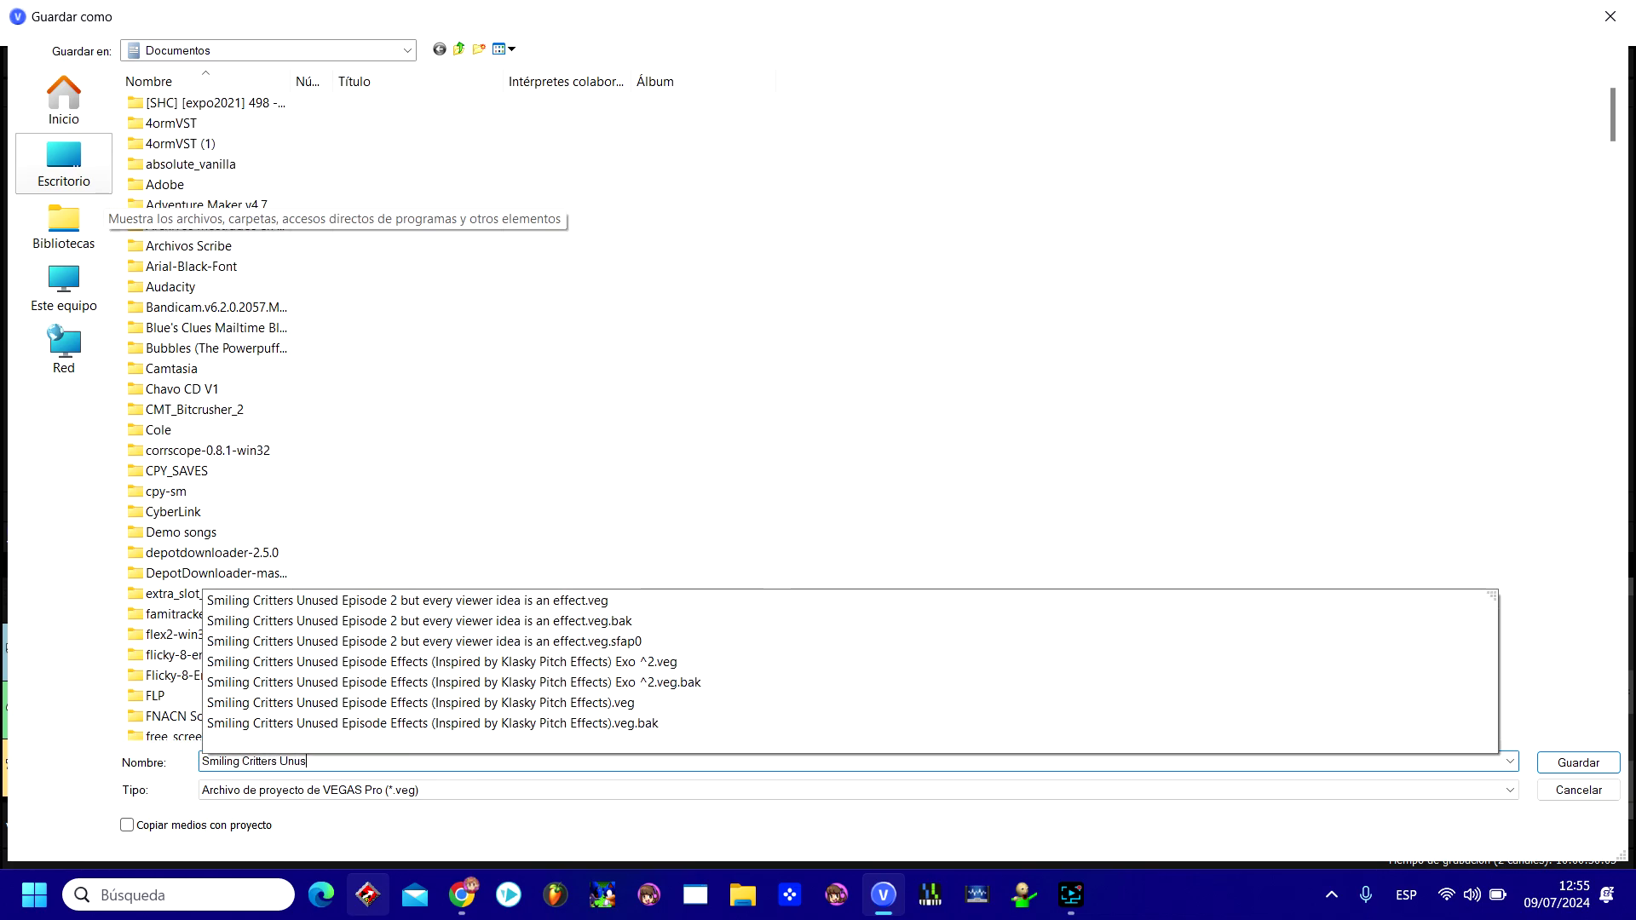
pyautogui.write('ed Episo')
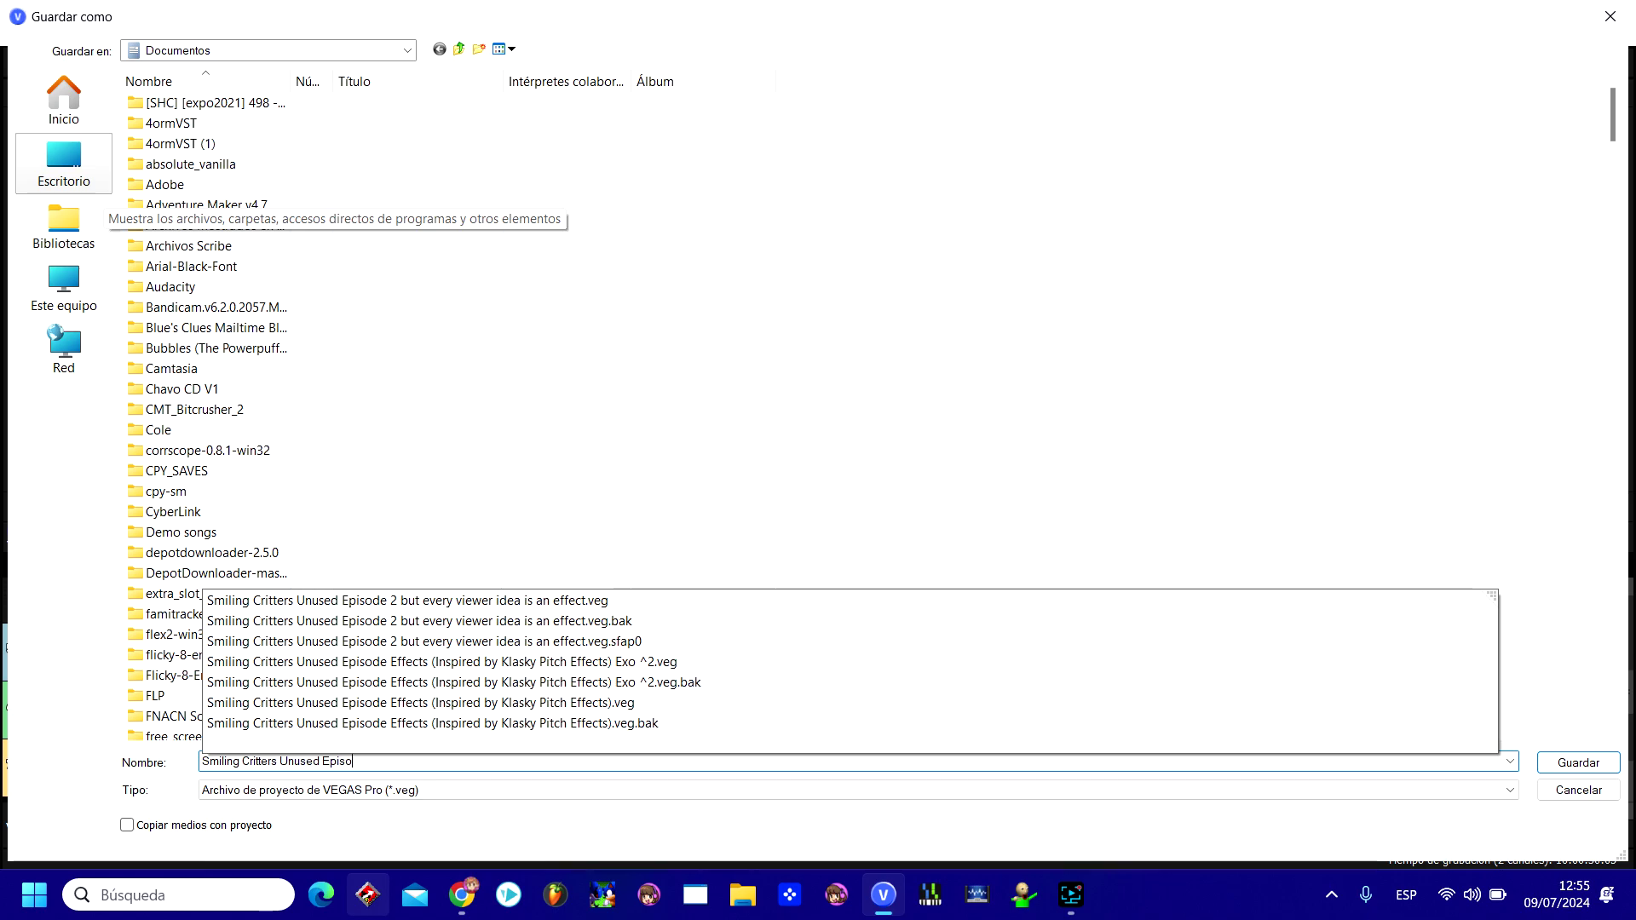
pyautogui.write('de')
pyautogui.write(' ing')
pyautogui.write('G M')
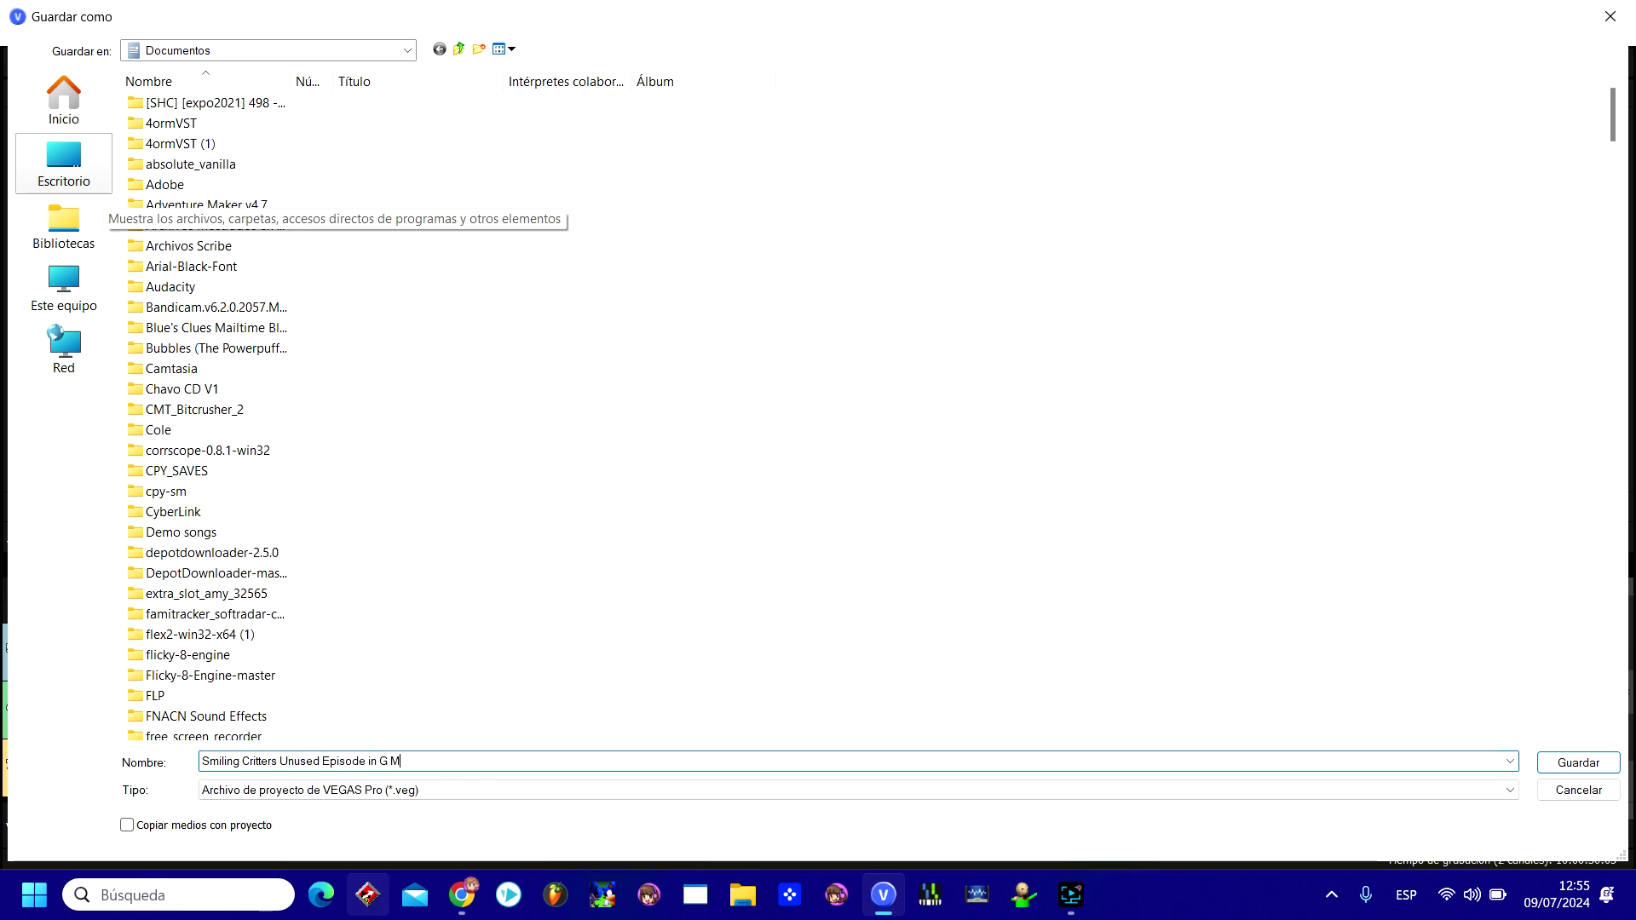
pyautogui.write('ajor %')
pyautogui.press('Return')
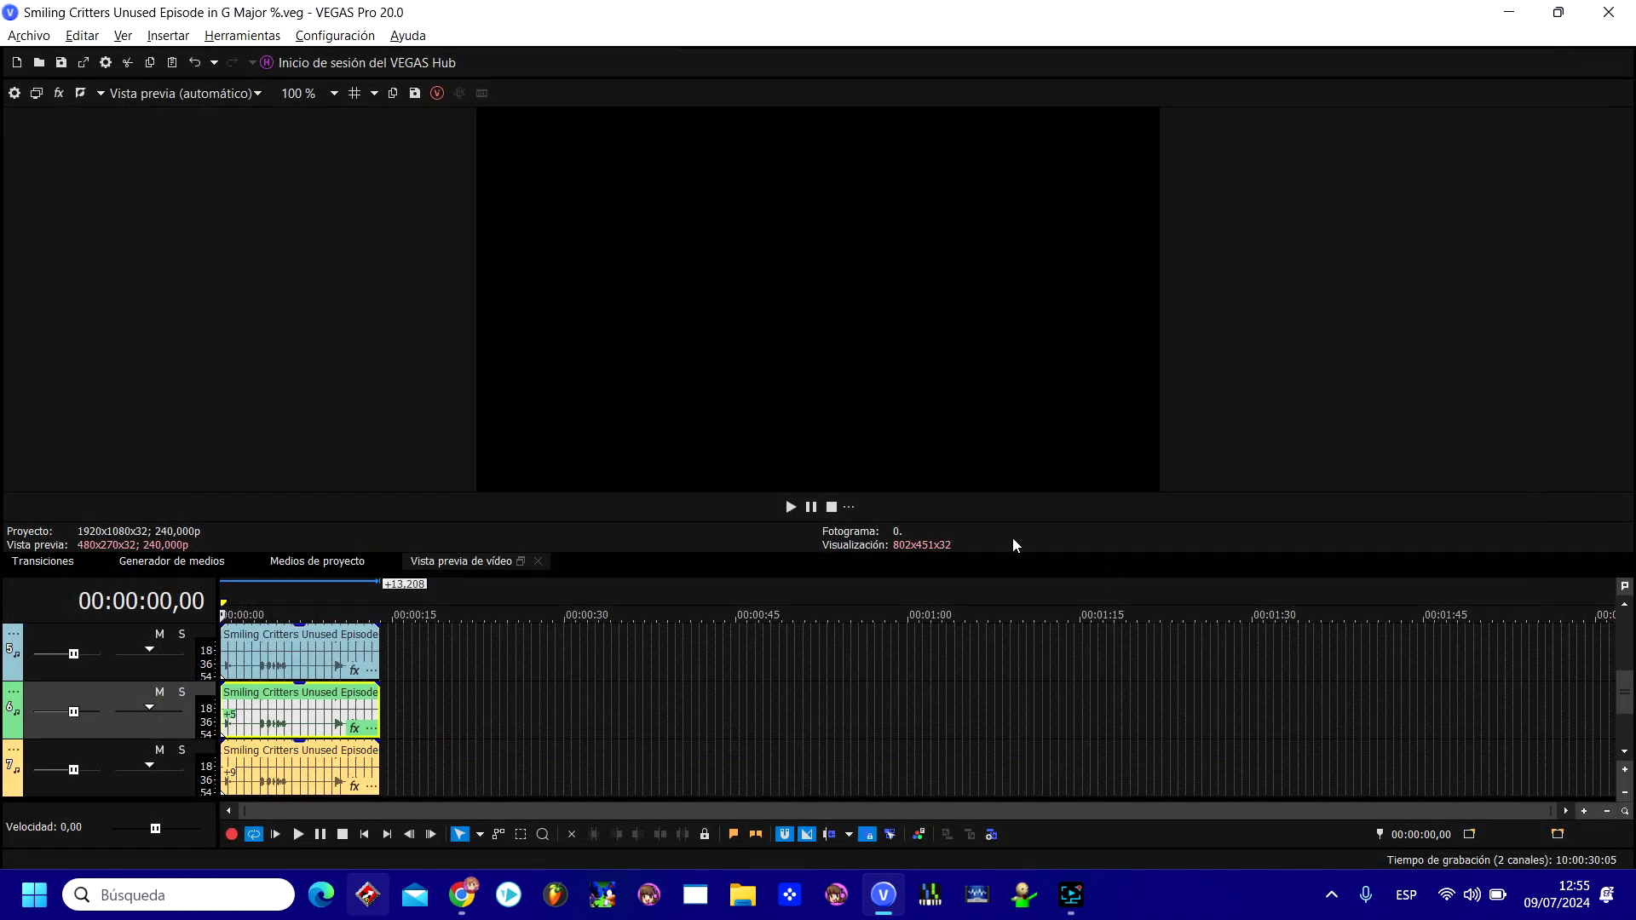
# - Render the project to the Videos folder as "Smiling Critters Unused Episode in G Major %.mp4" using MAGIX AVC/AAC MP4, Internet HD 1080p 59,94 fps
pyautogui.click(83, 65)
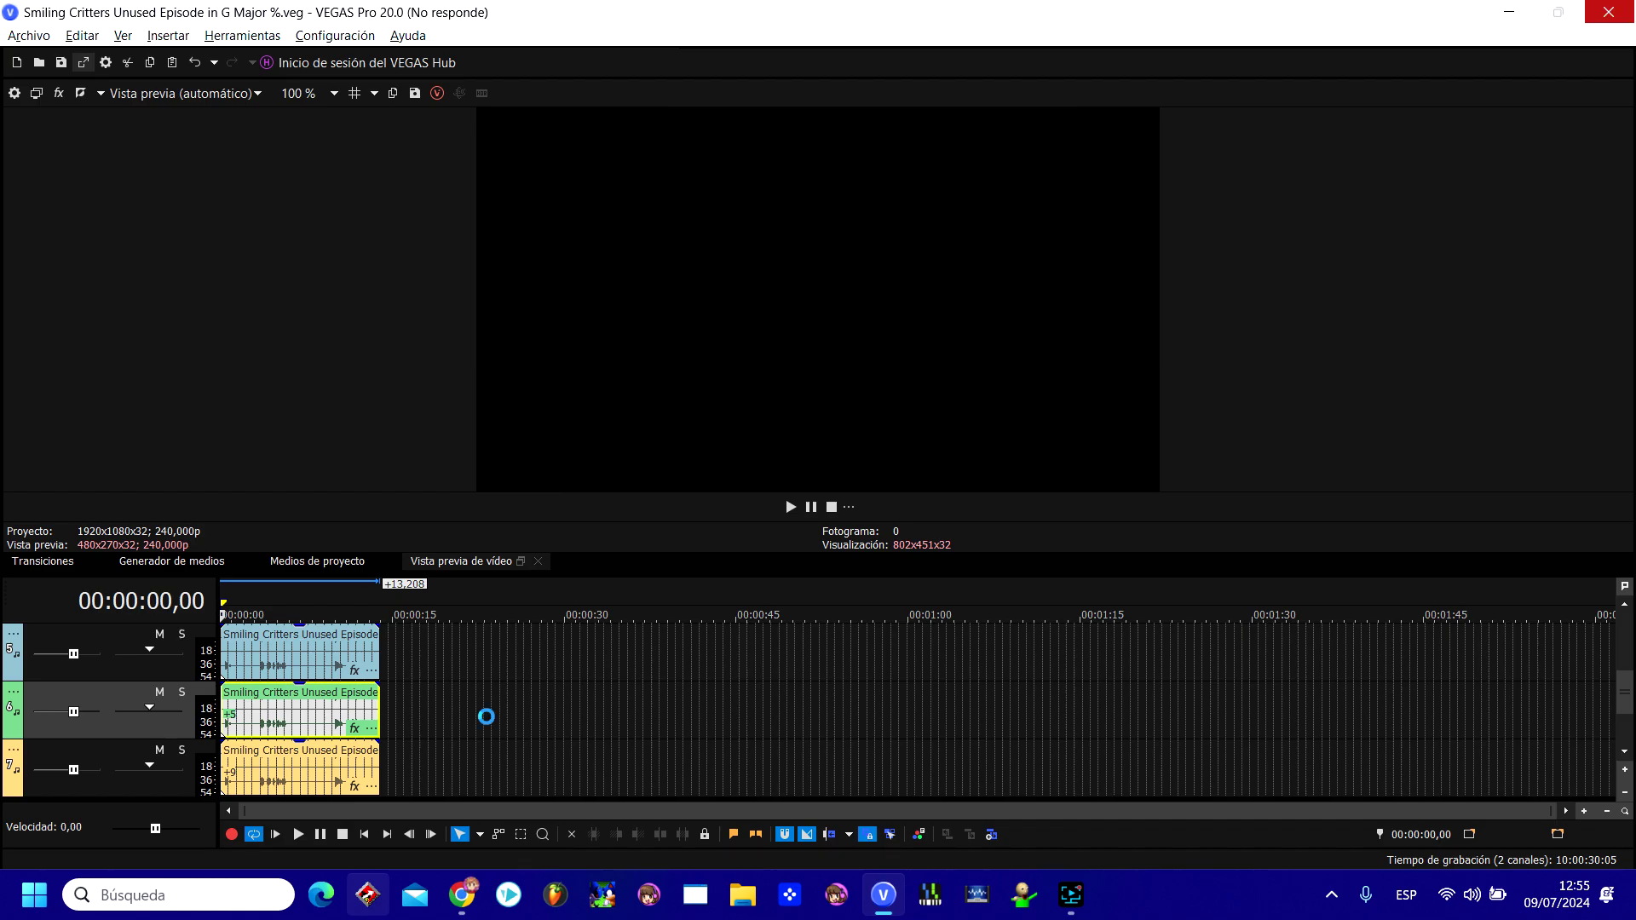
pyautogui.click(1070, 894)
pyautogui.click(1282, 800)
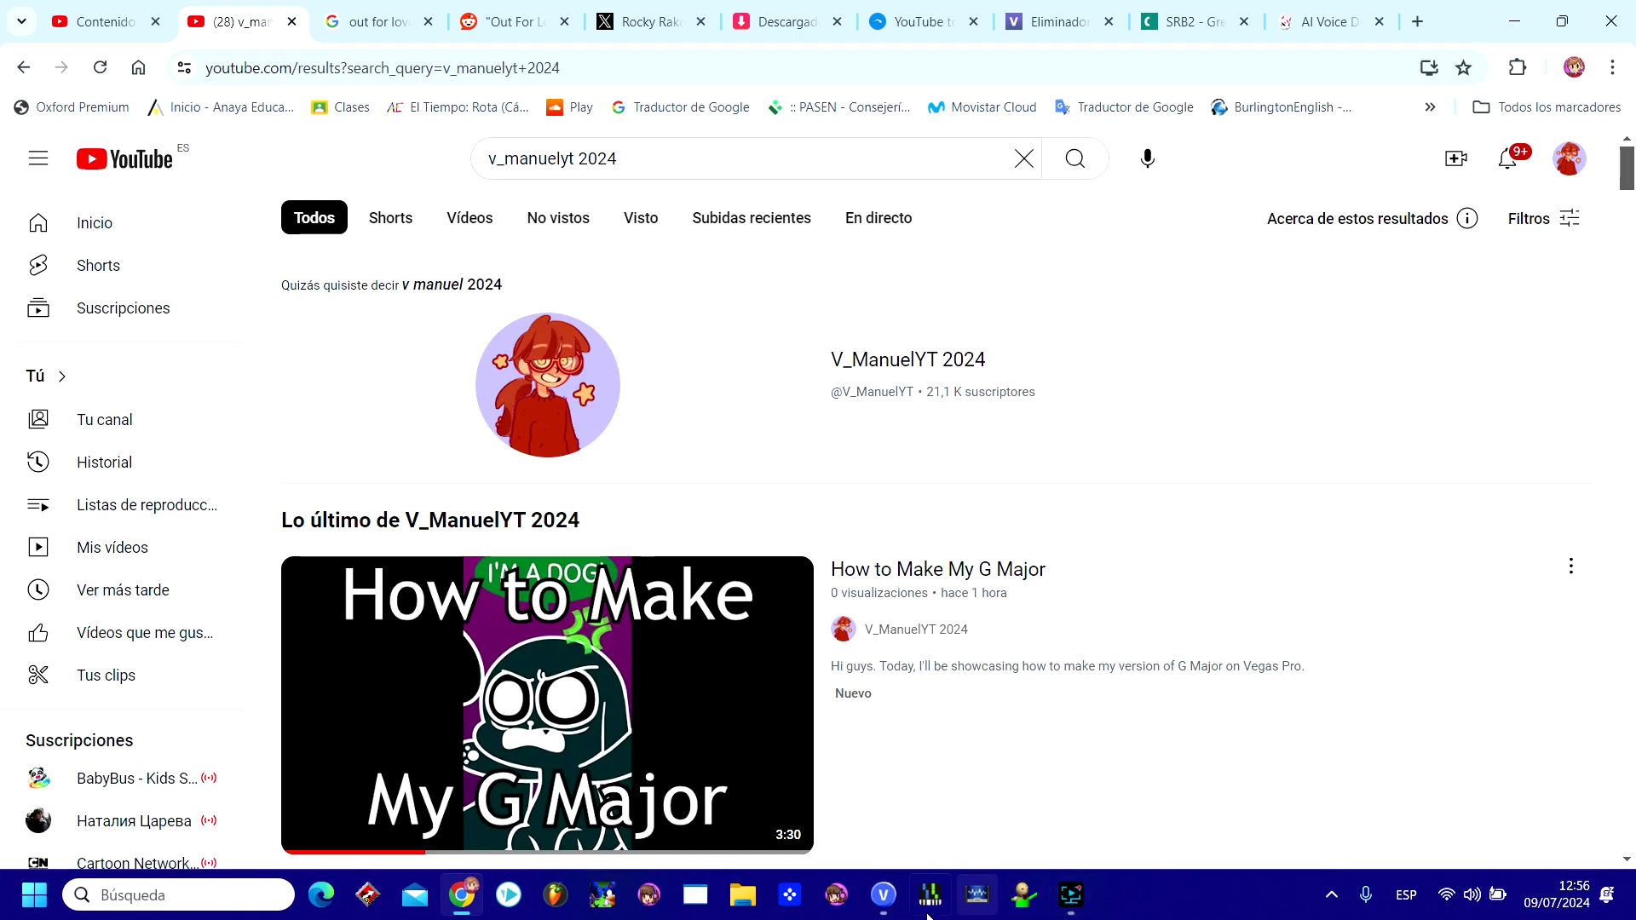
pyautogui.click(895, 907)
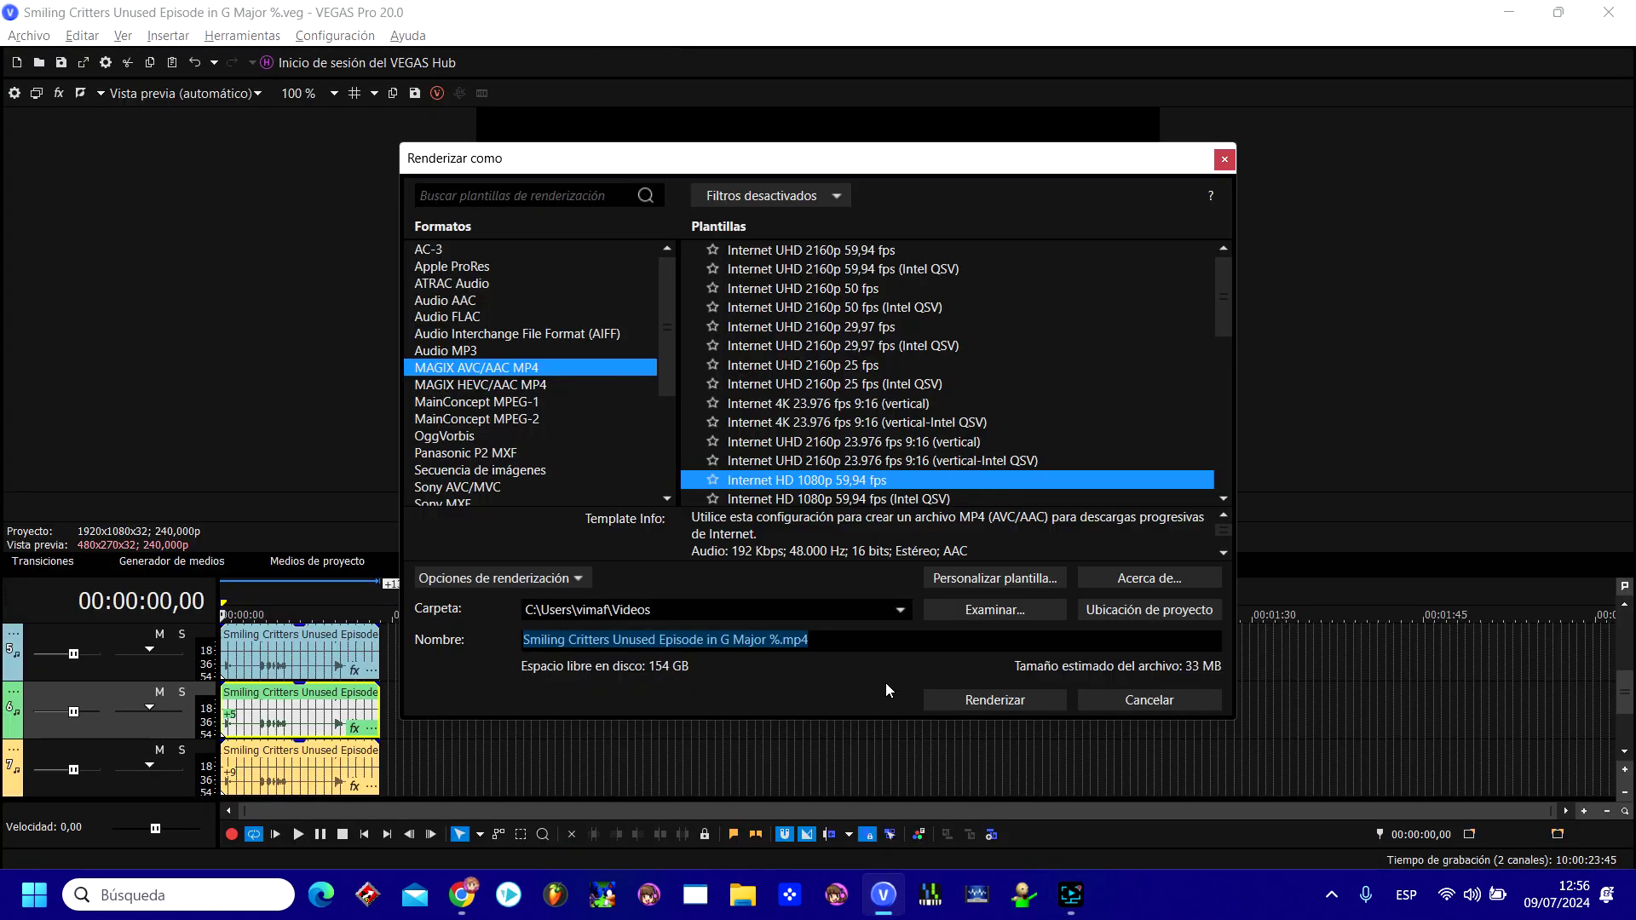
pyautogui.click(964, 703)
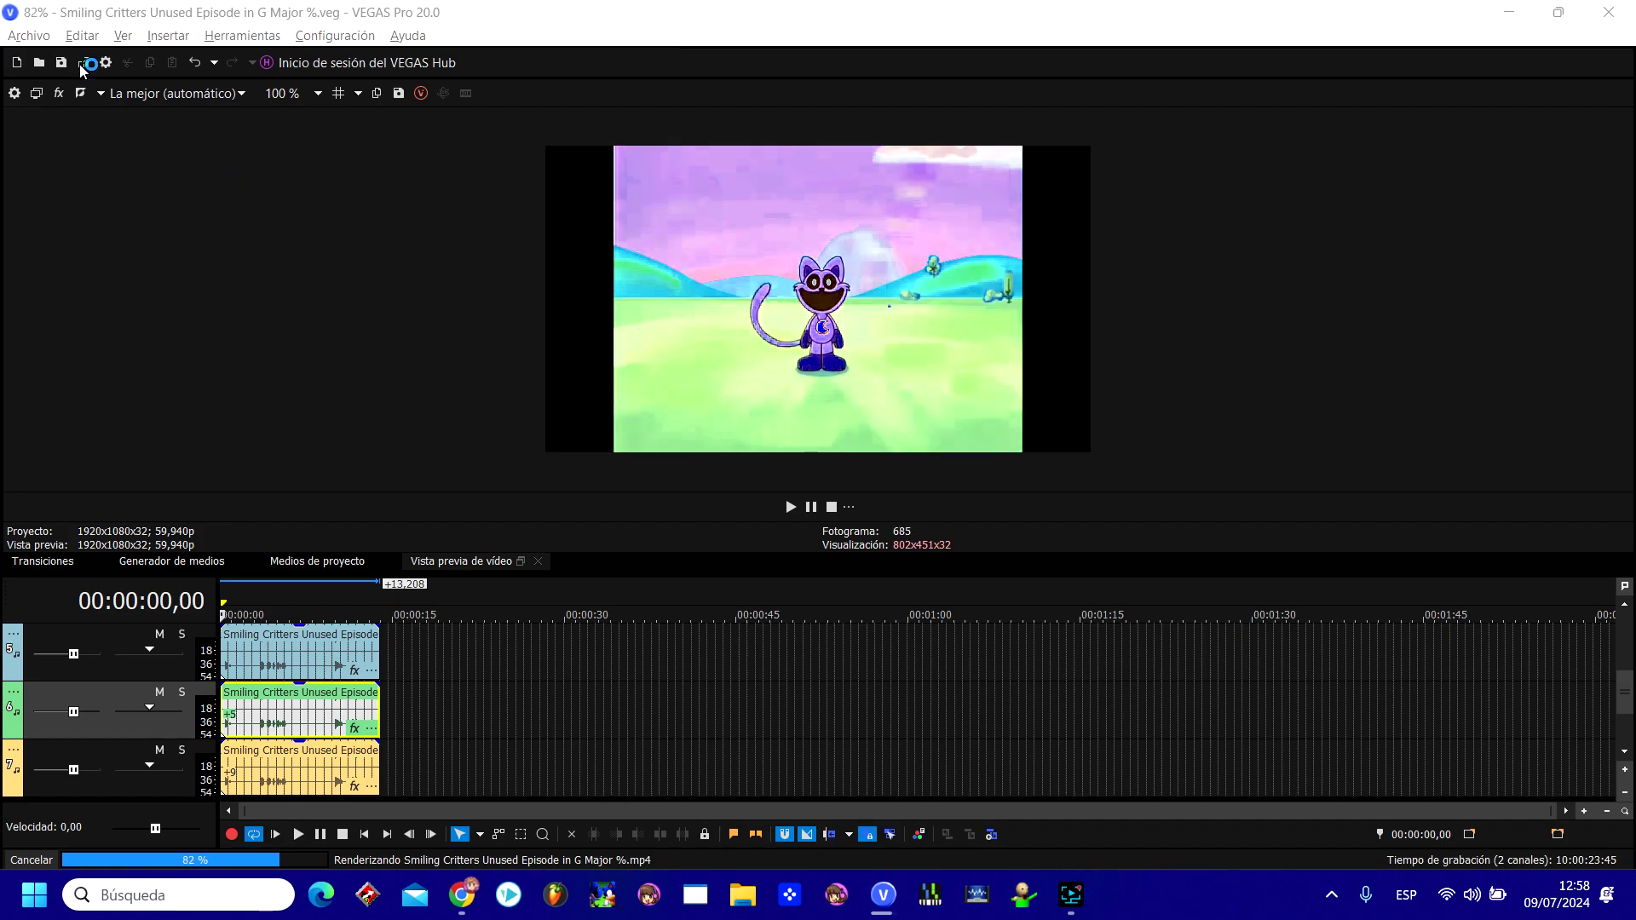
pyautogui.moveTo(883, 895)
pyautogui.moveTo(1087, 899)
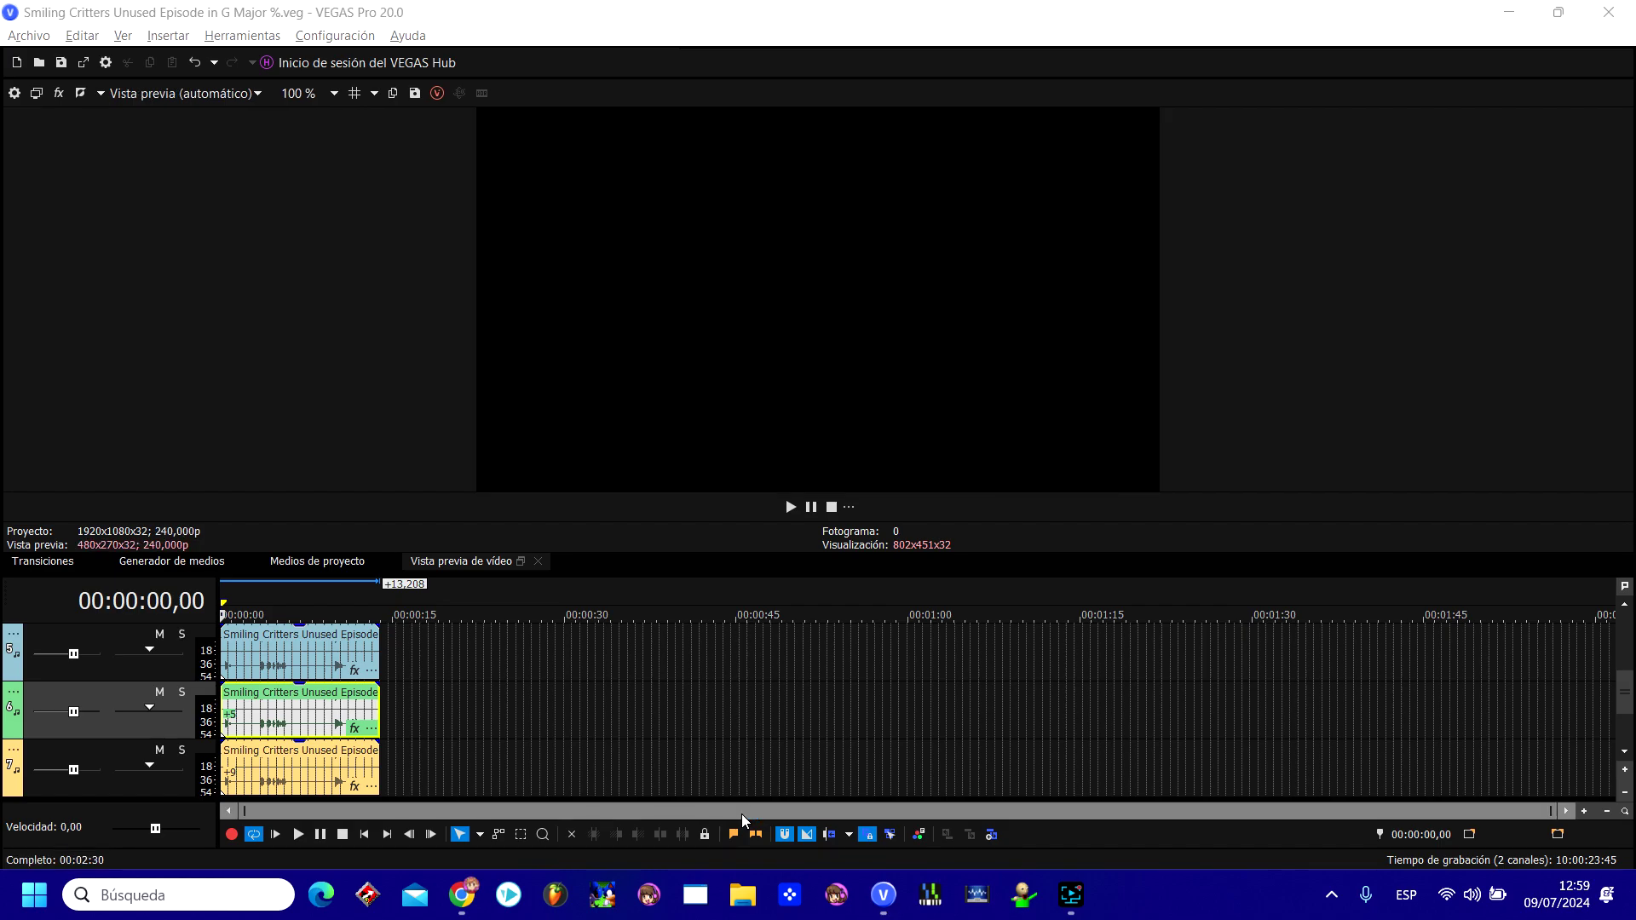
# - Switch to File Explorer and play the rendered video "Smiling Critters Unused Episode in G Major %" from the Videos folder
pyautogui.click(738, 905)
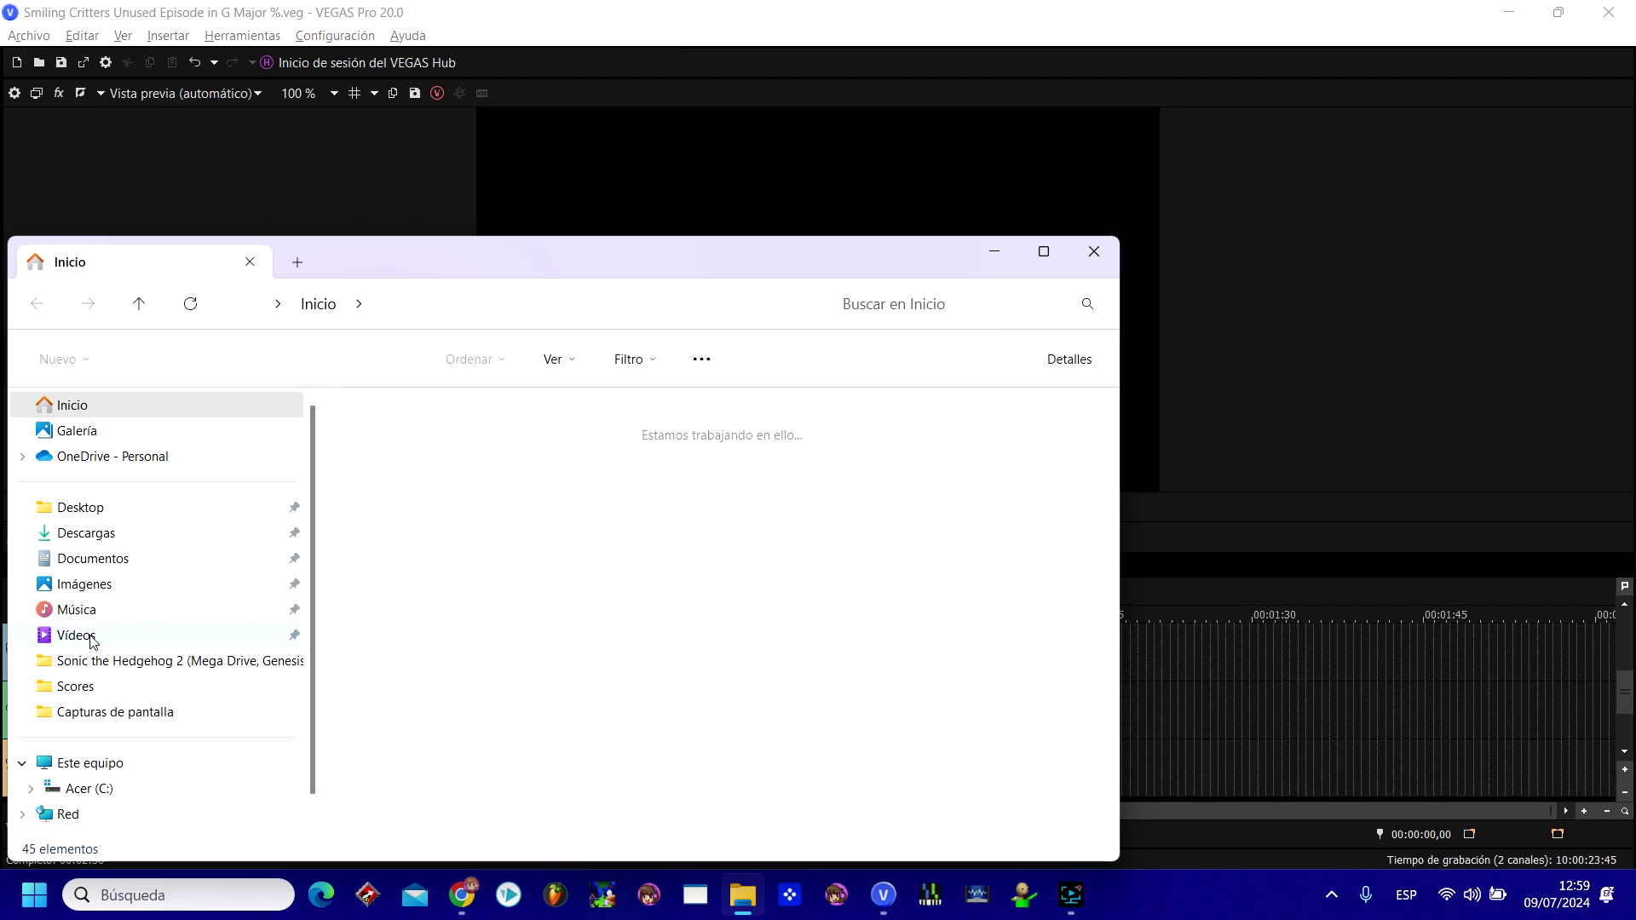
pyautogui.click(91, 636)
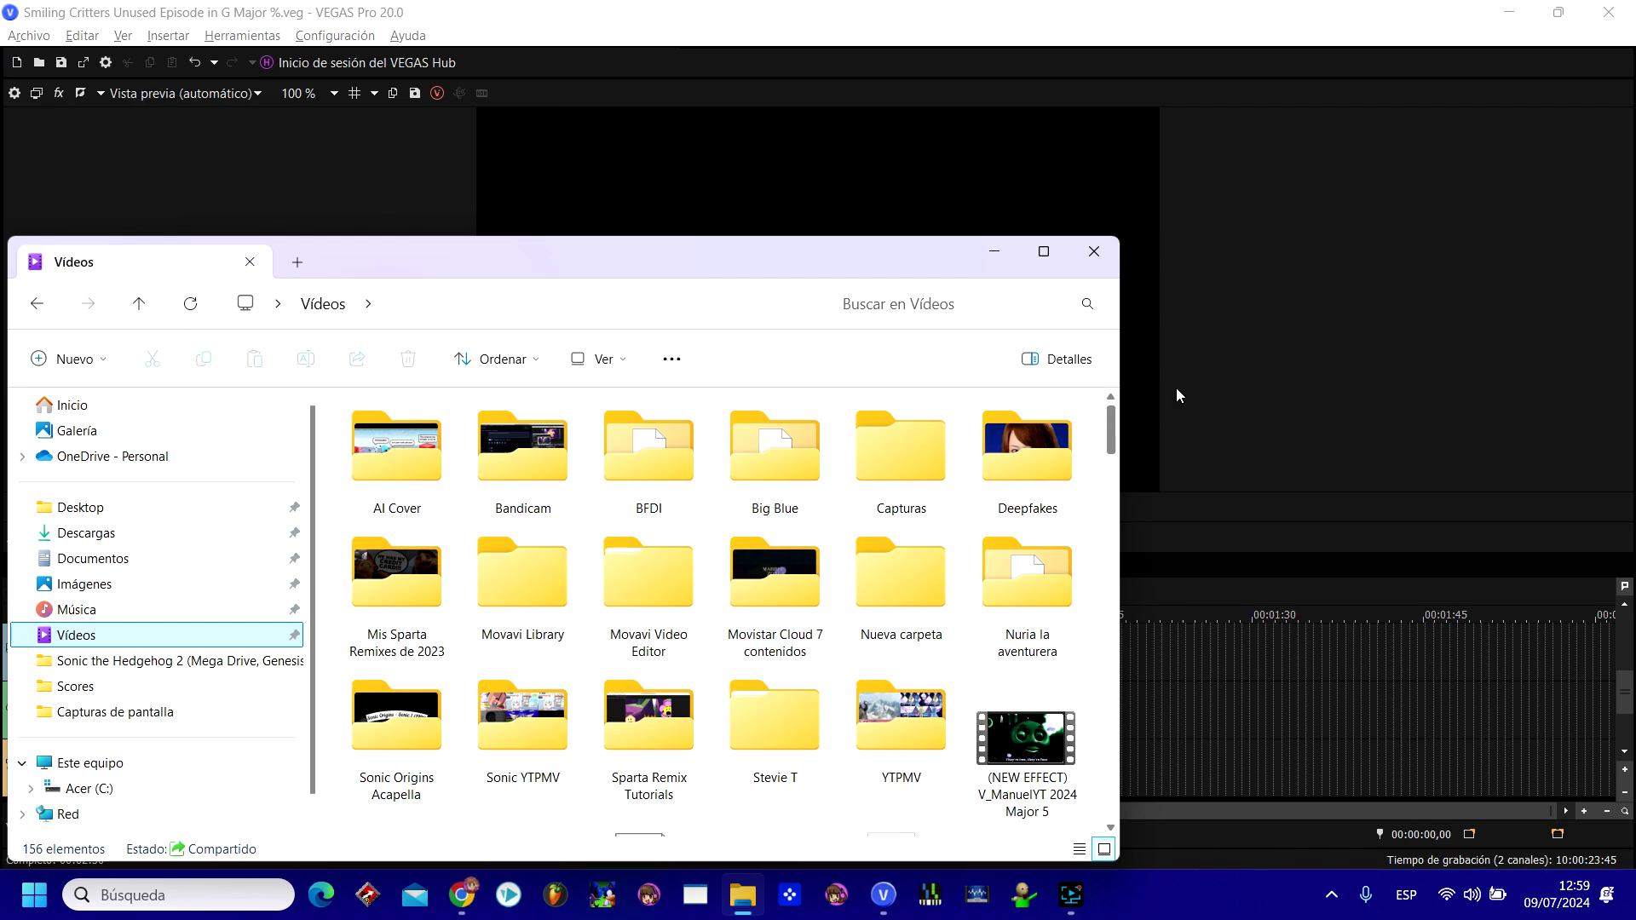
pyautogui.scroll(-10, 1114, 519)
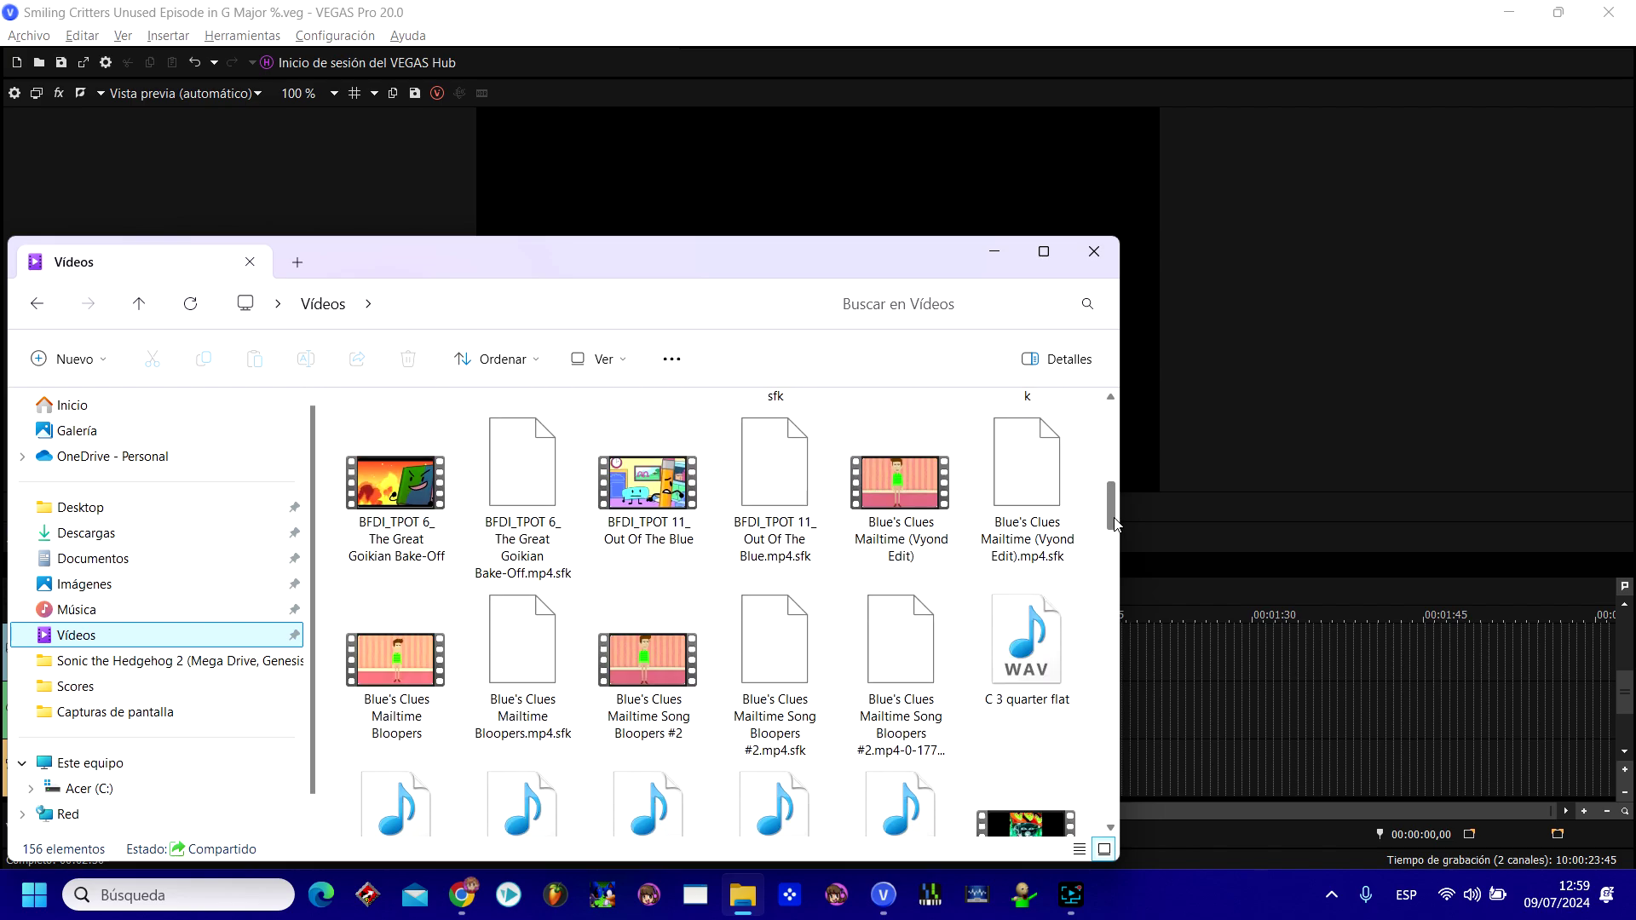
pyautogui.moveTo(1113, 519); pyautogui.dragTo(1077, 756)
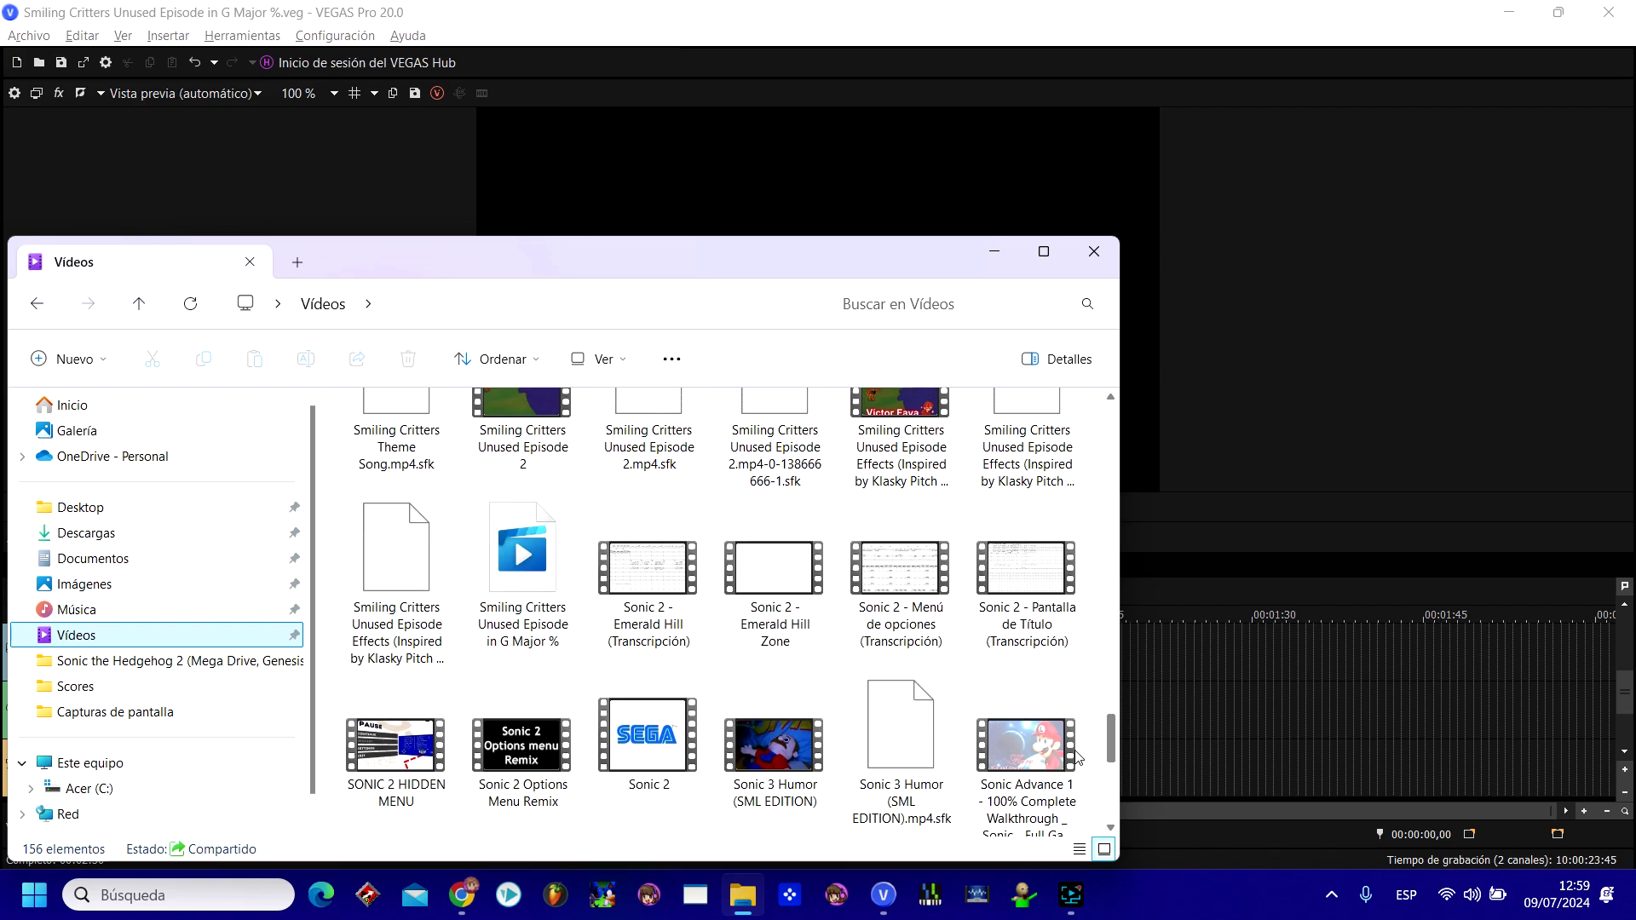
pyautogui.scroll(2, 1077, 756)
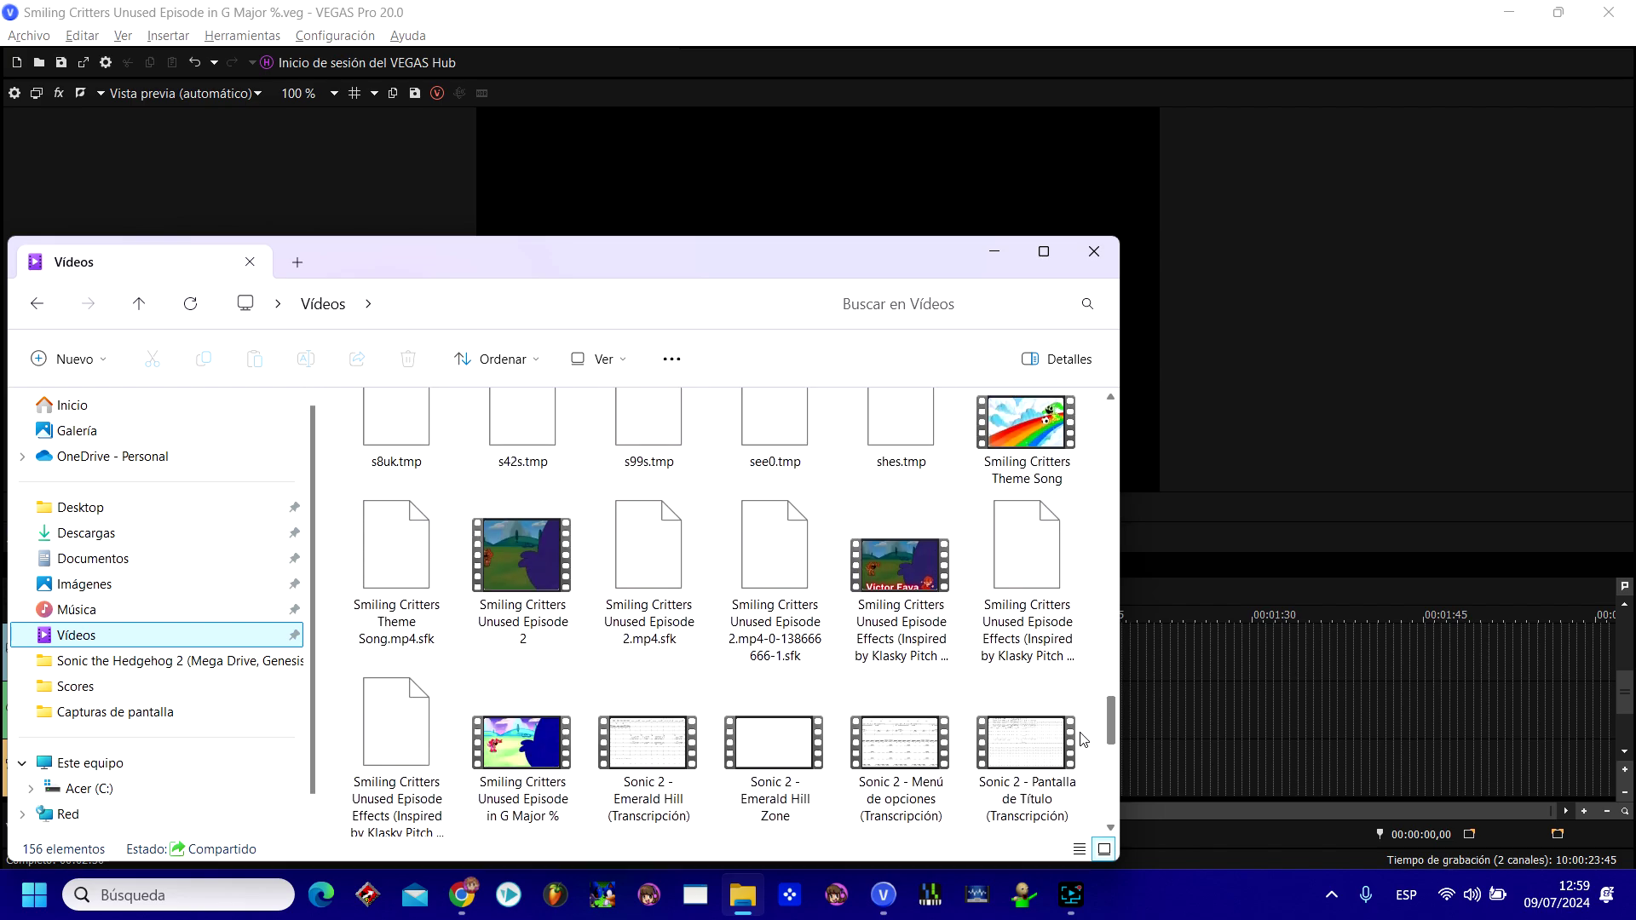
pyautogui.click(494, 744)
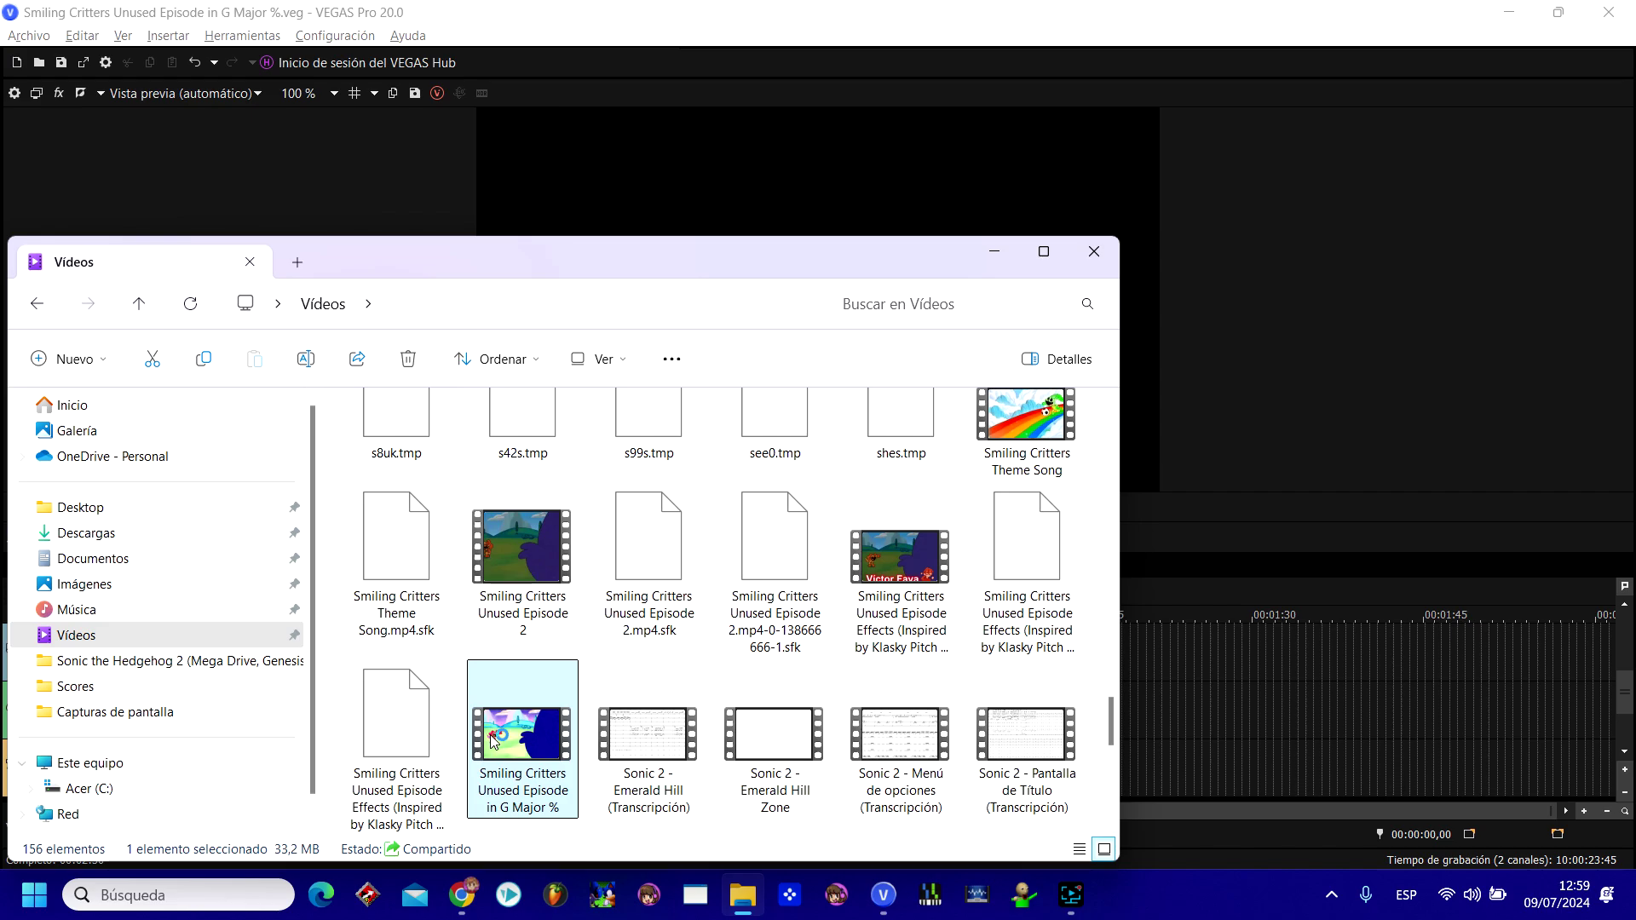
pyautogui.doubleClick(494, 744)
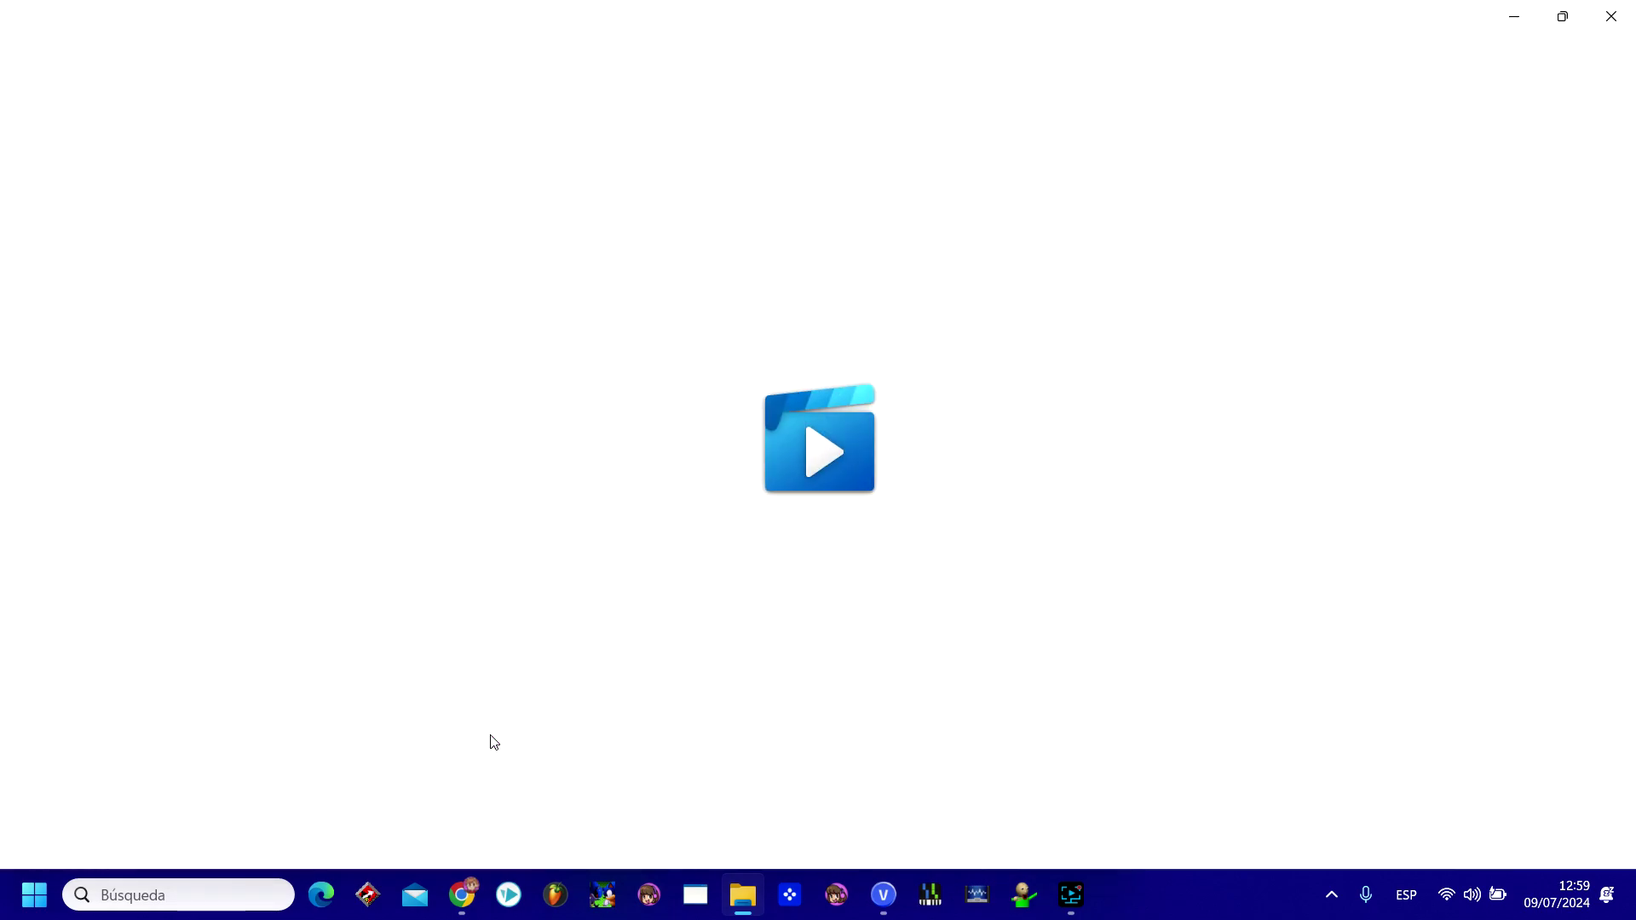